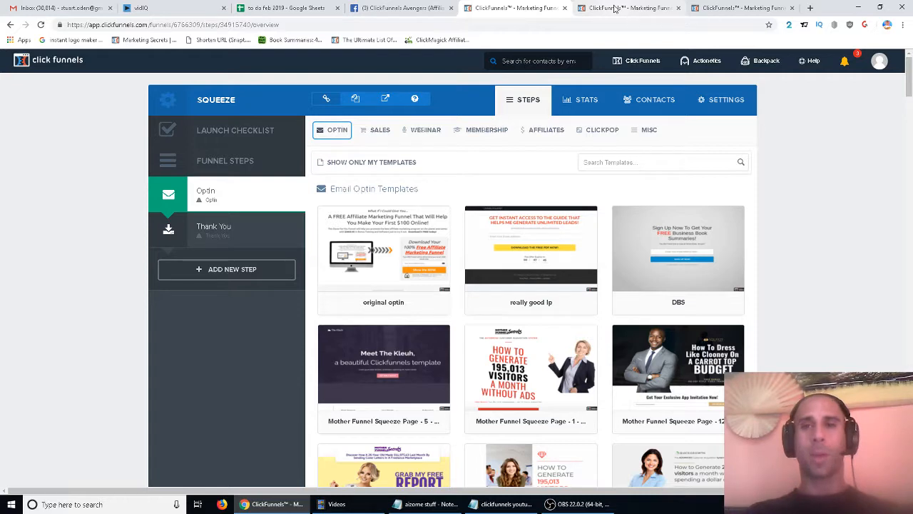
Open a preview of the Optin page in the New Paigham funnel
click(615, 8)
click(729, 6)
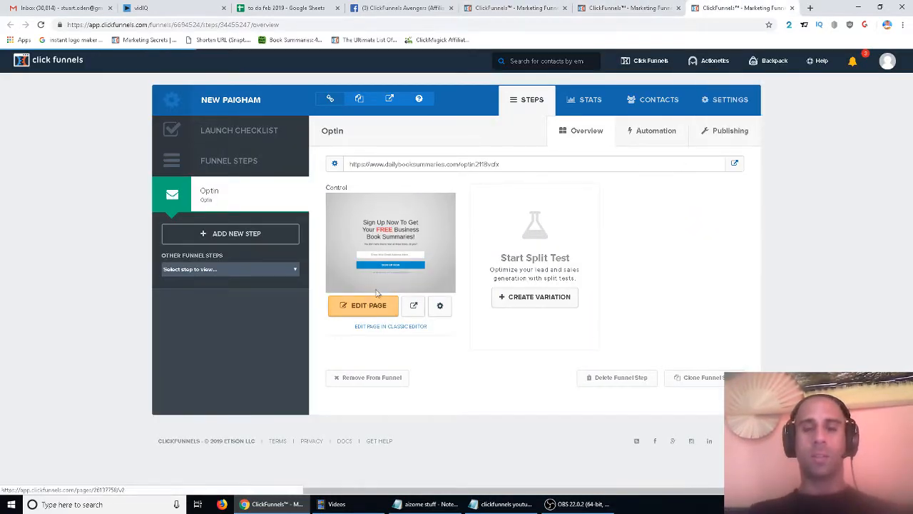
click(413, 306)
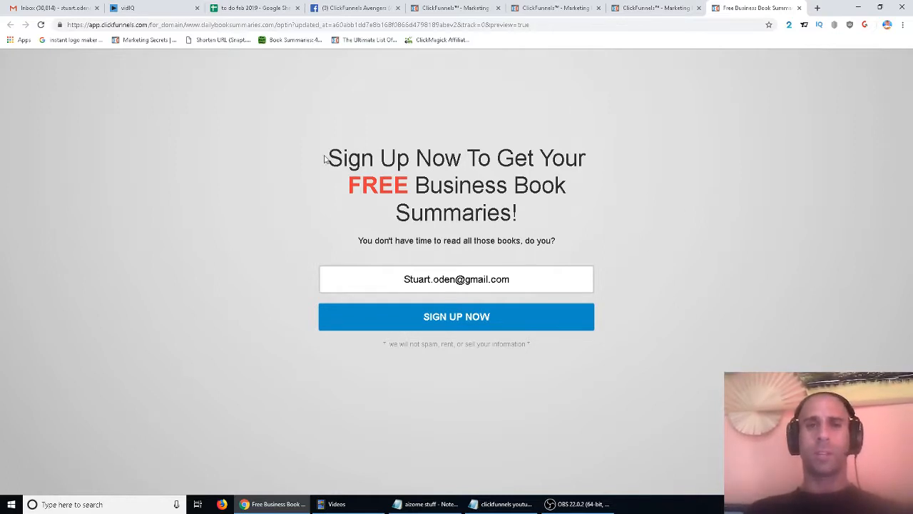
Examine the previewed optin page's headline, subheadline, email field and the no-spam note under the sign-up button
drag(324, 158, 384, 158)
click(409, 172)
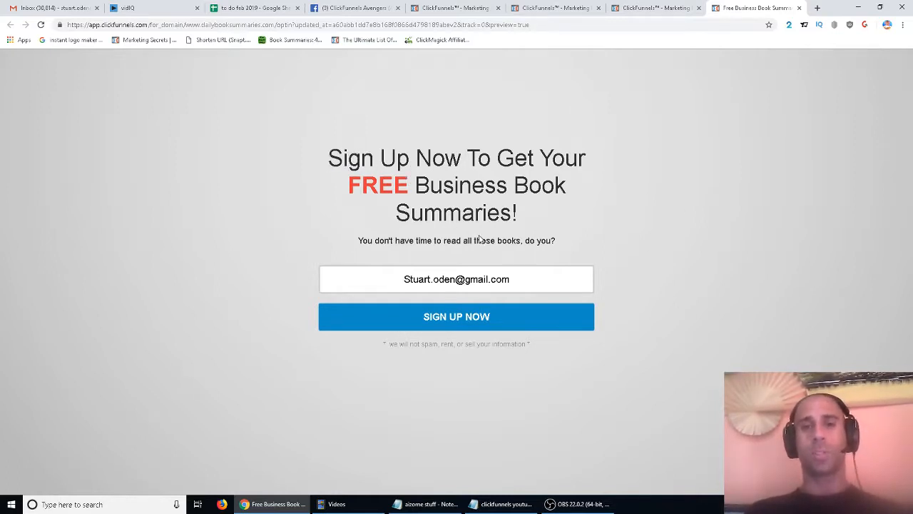
drag(357, 242, 561, 238)
click(581, 235)
click(512, 277)
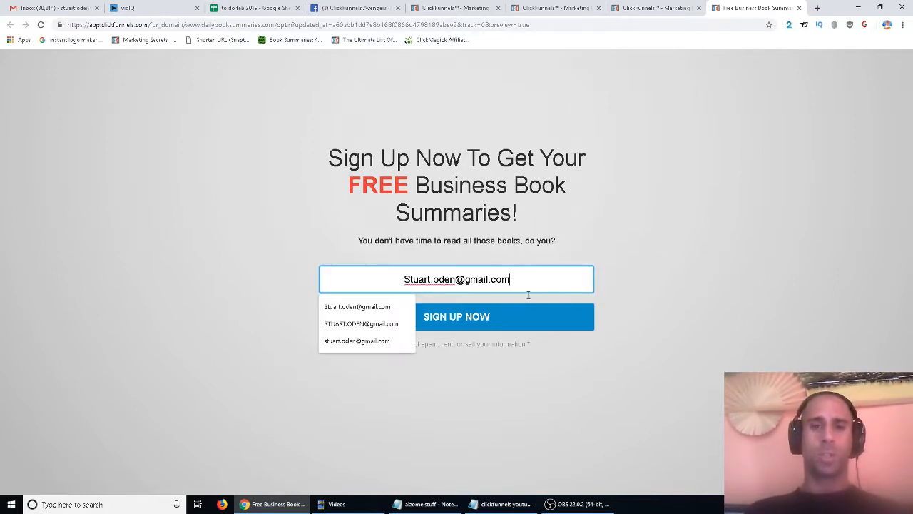
click(659, 349)
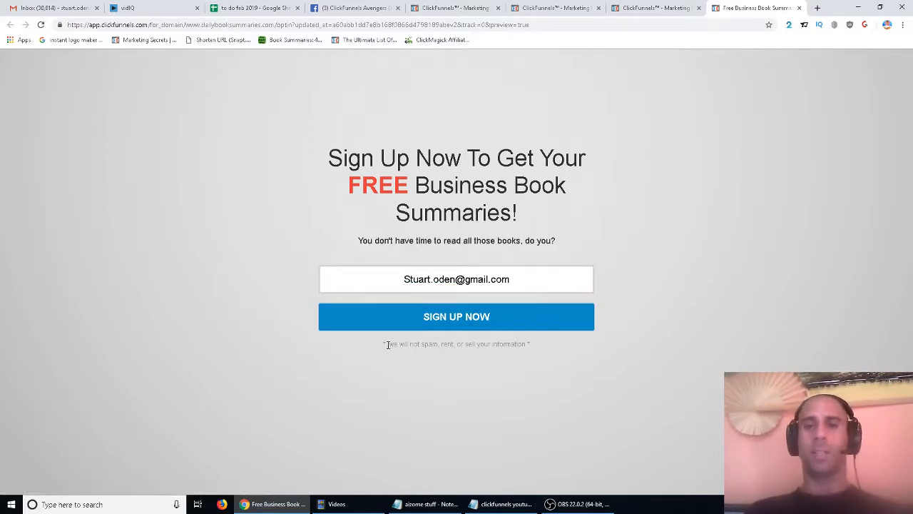
mouse_move(387, 345)
mouse_down()
mouse_move(521, 343)
mouse_move(383, 343)
mouse_move(541, 354)
mouse_move(377, 350)
mouse_up()
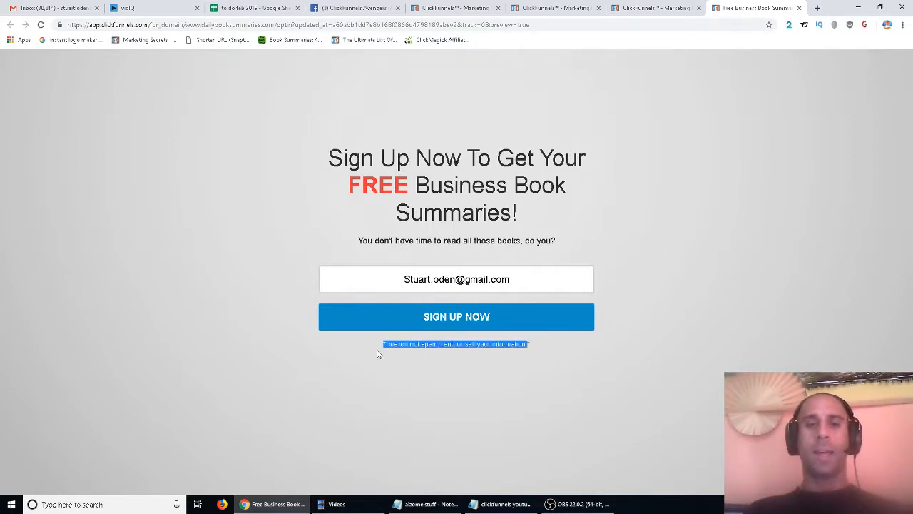
click(490, 355)
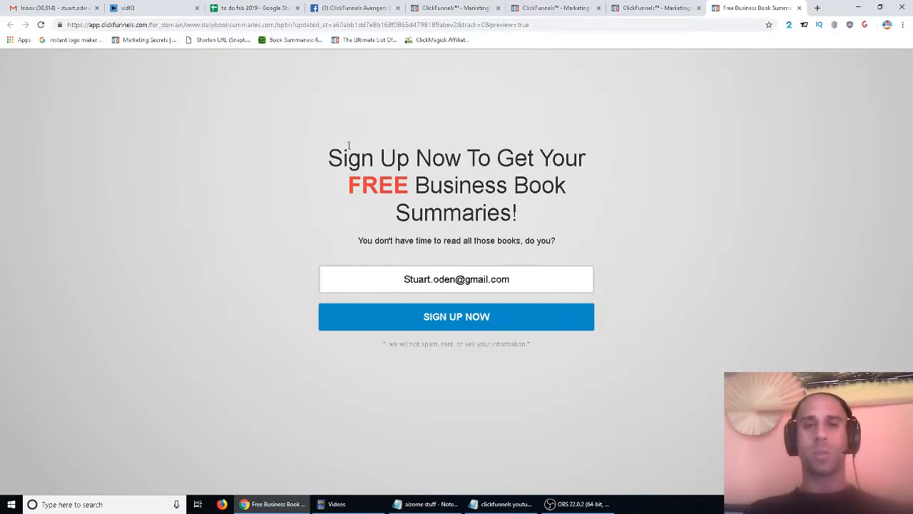
Review the full three-line headline again, along with the line about reading books and the email field
drag(333, 148, 521, 213)
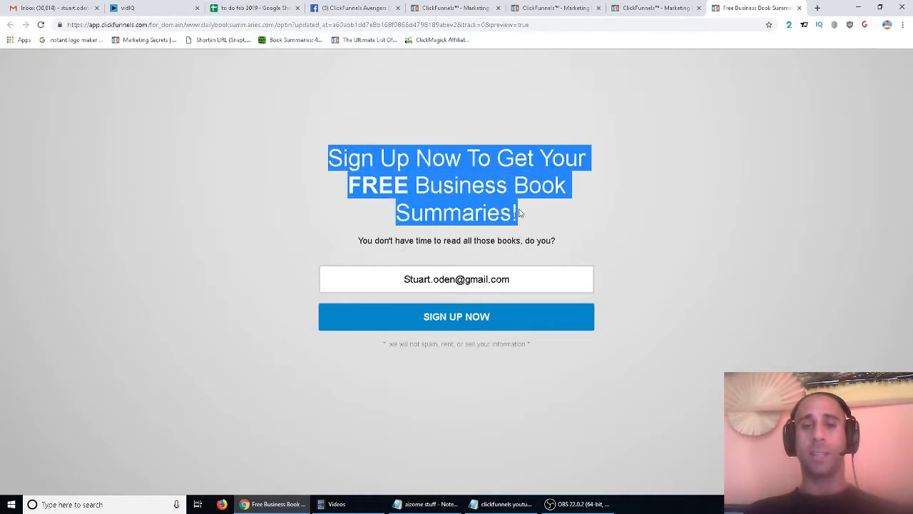
drag(353, 242, 576, 252)
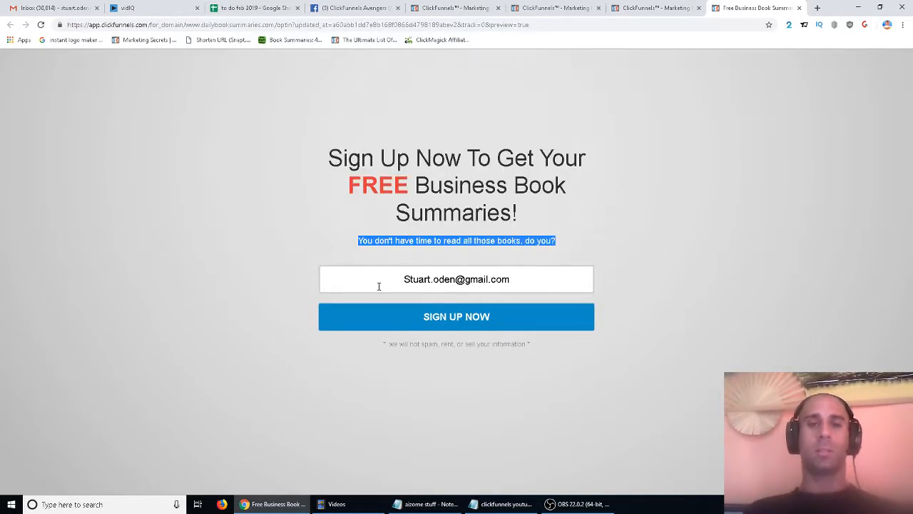
click(444, 280)
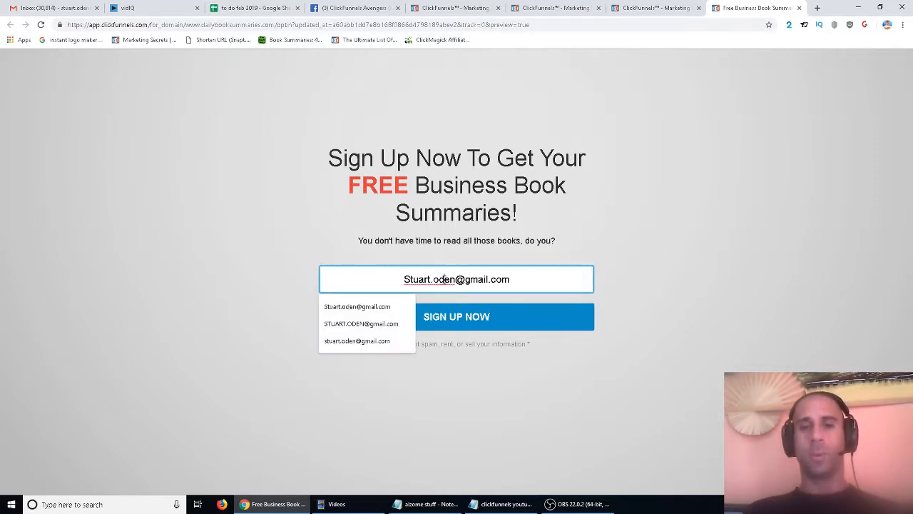
click(719, 261)
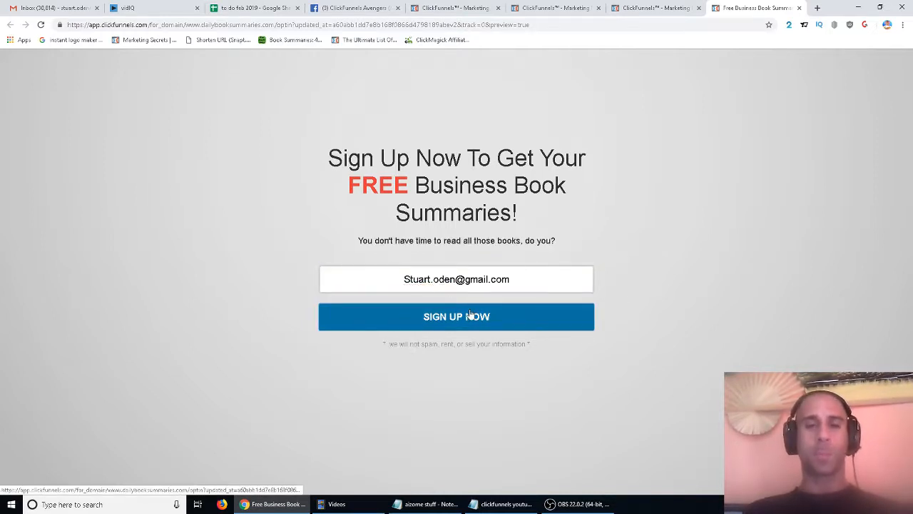
mouse_move(528, 220)
mouse_down()
mouse_move(330, 158)
mouse_move(483, 184)
mouse_move(544, 218)
mouse_up()
click(307, 168)
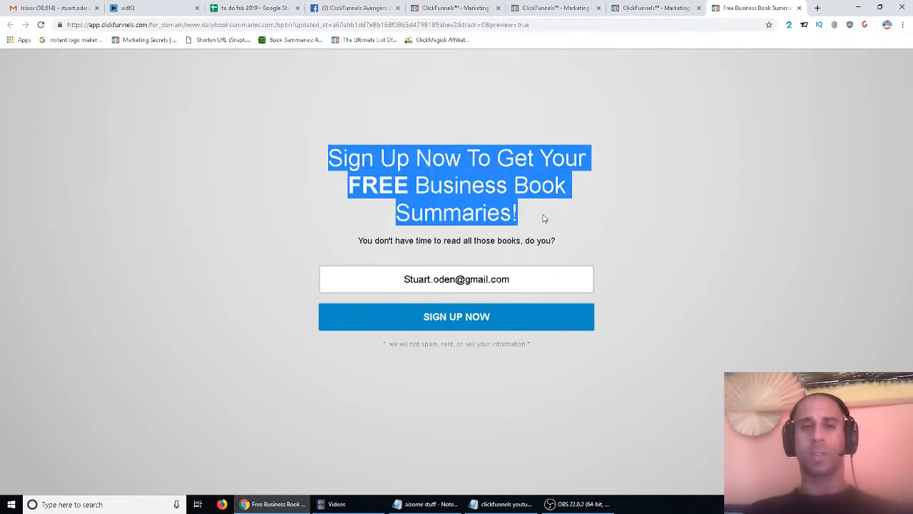
click(544, 218)
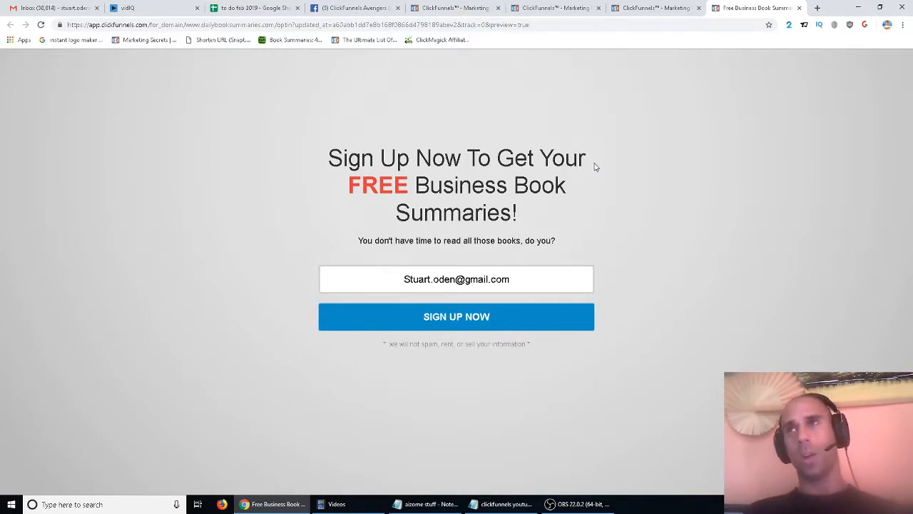
Open the New Paigham funnel's statistics and check the Optin row, expanding and collapsing its details
click(645, 7)
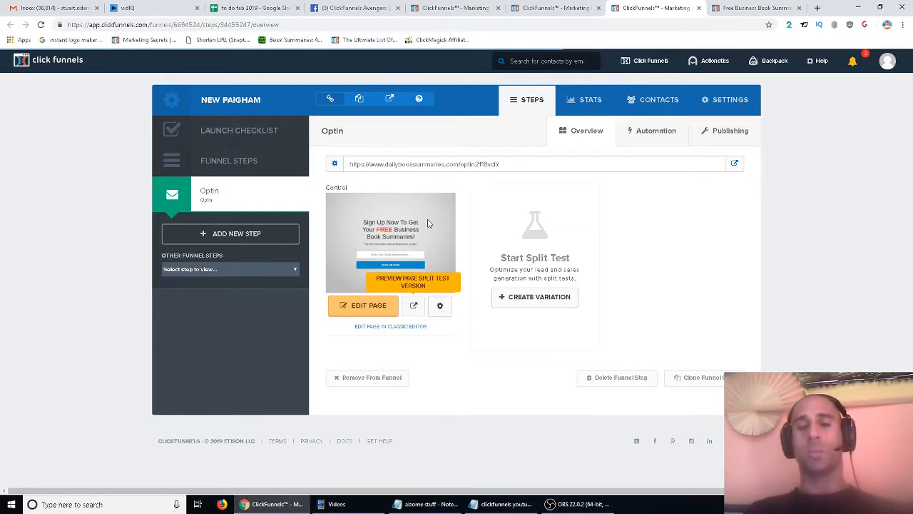
click(574, 107)
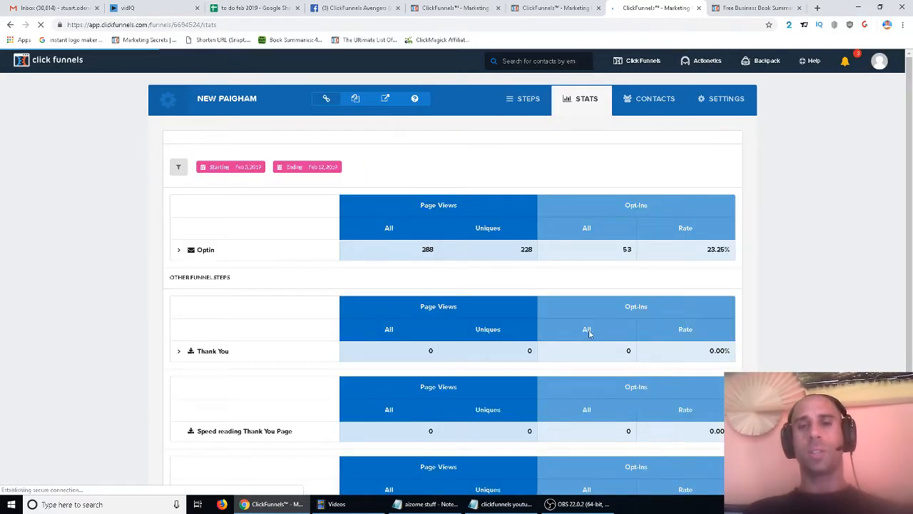
click(178, 253)
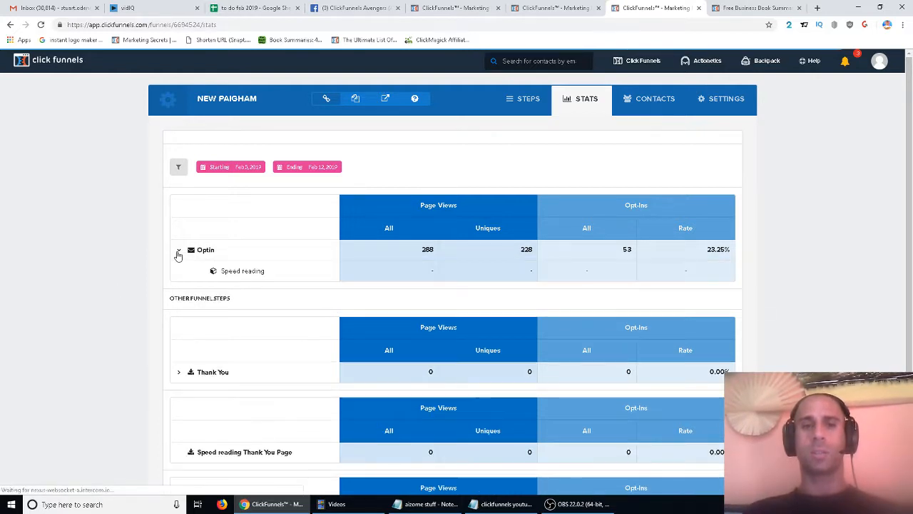
click(179, 254)
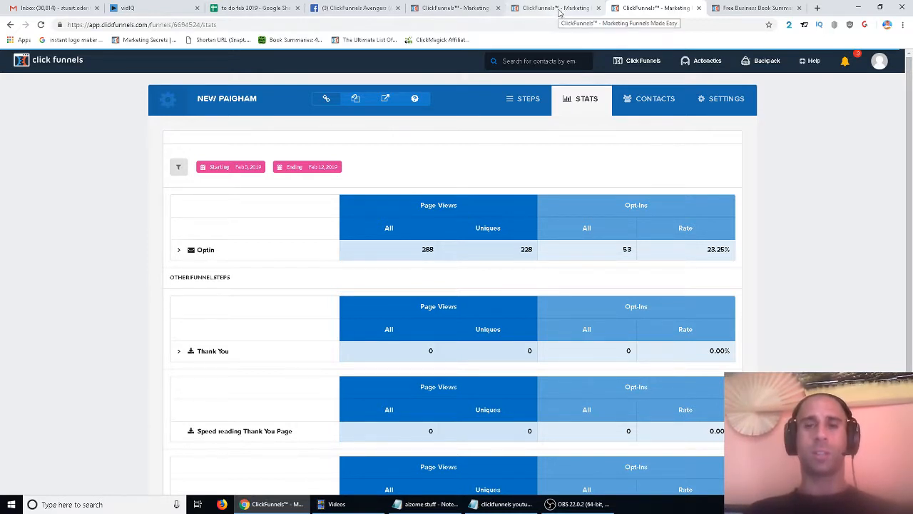
Revisit the optin page preview briefly, and browse the email optin templates for the Squeeze funnel's Optin step
click(742, 7)
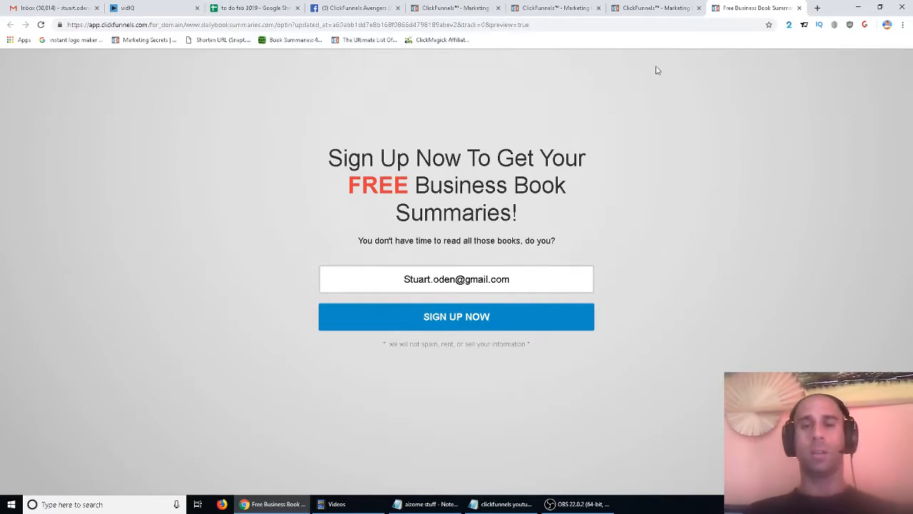
click(487, 7)
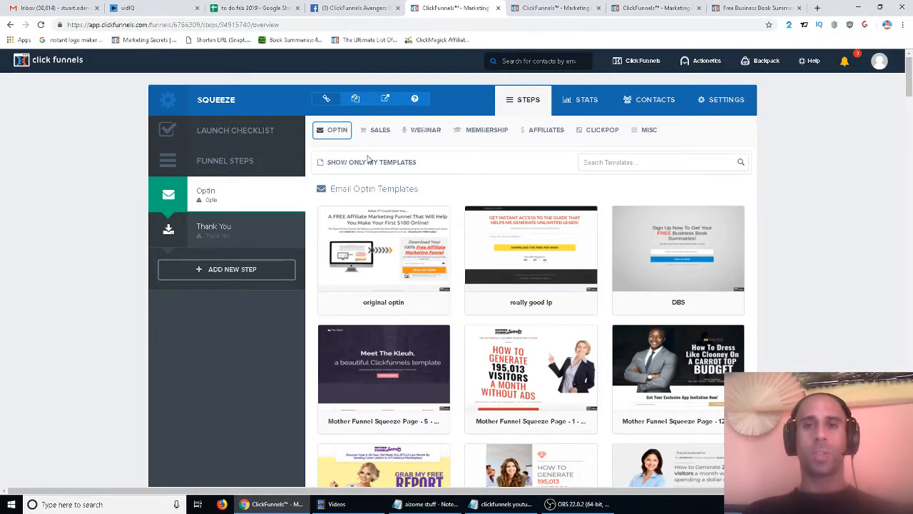
scroll(792, 253, down, 3)
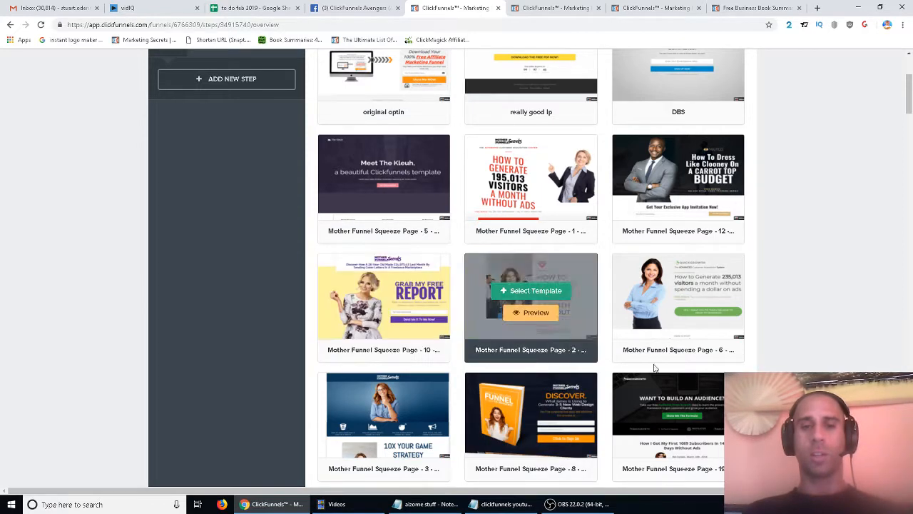
scroll(783, 358, down, 2)
scroll(783, 357, down, 2)
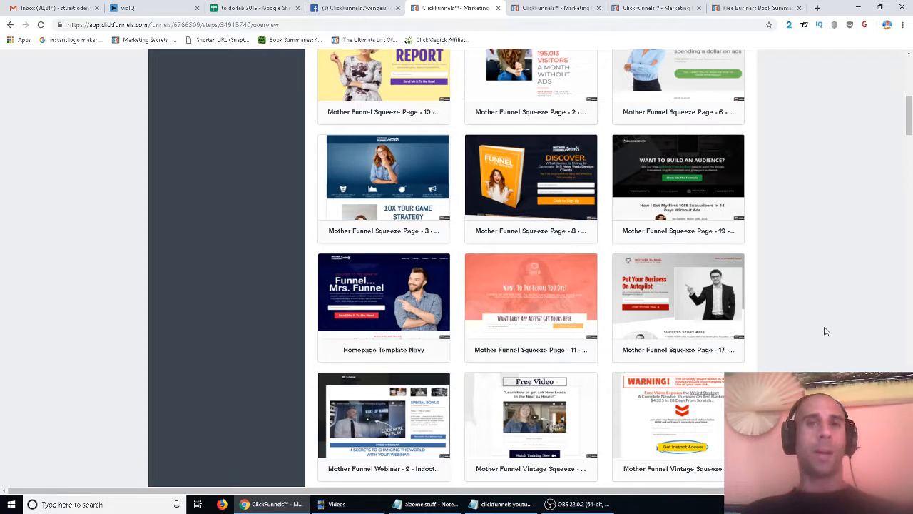
Return to the book summaries optin preview and compare its headline, subheadline and email field with the templates
click(762, 10)
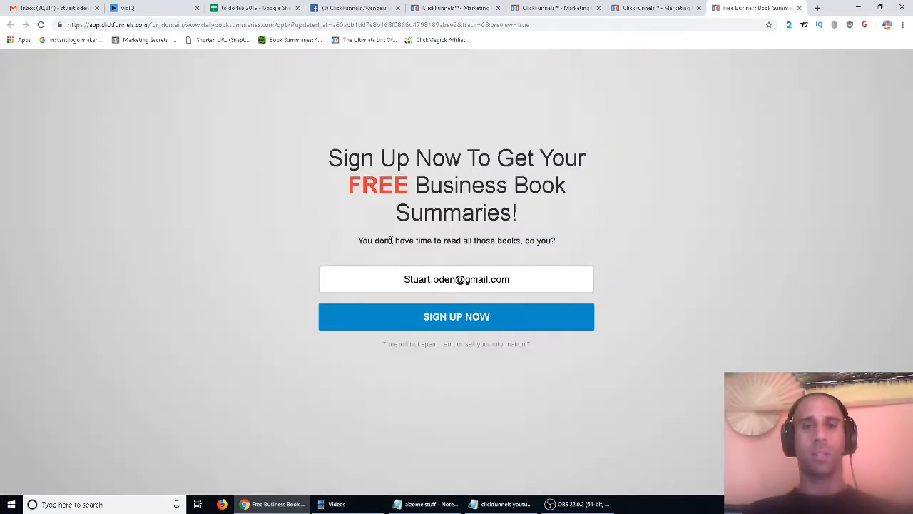
drag(348, 158, 487, 212)
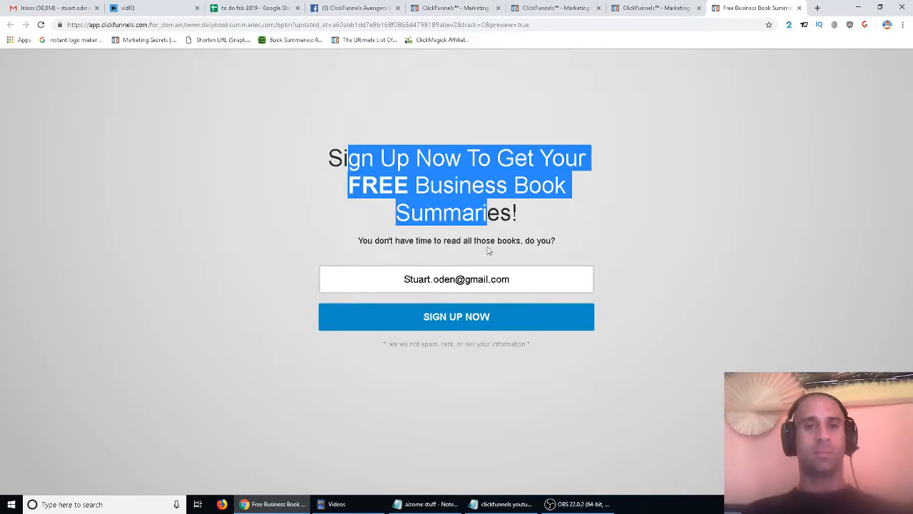
drag(347, 243, 526, 242)
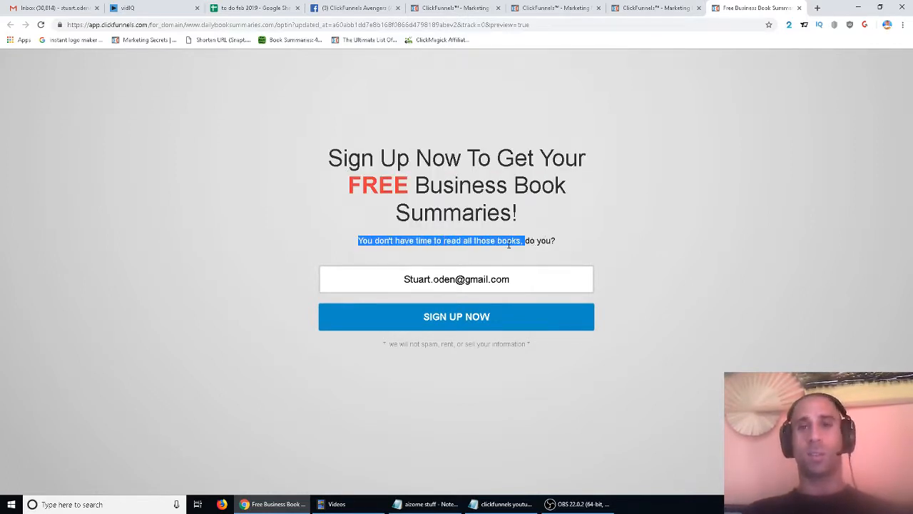
click(527, 288)
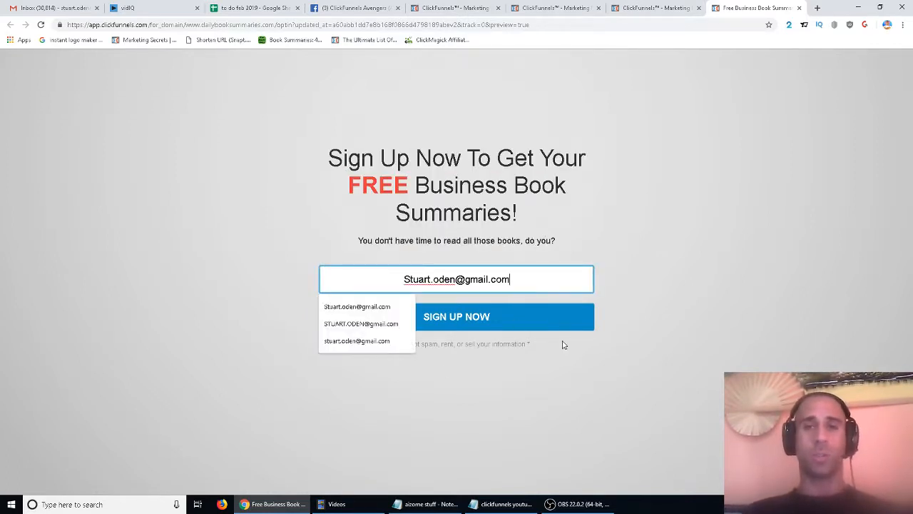
Browse further through the Squeeze funnel's optin templates, covering the Mother Funnel squeeze, vintage squeeze and PLF funnel designs
click(468, 8)
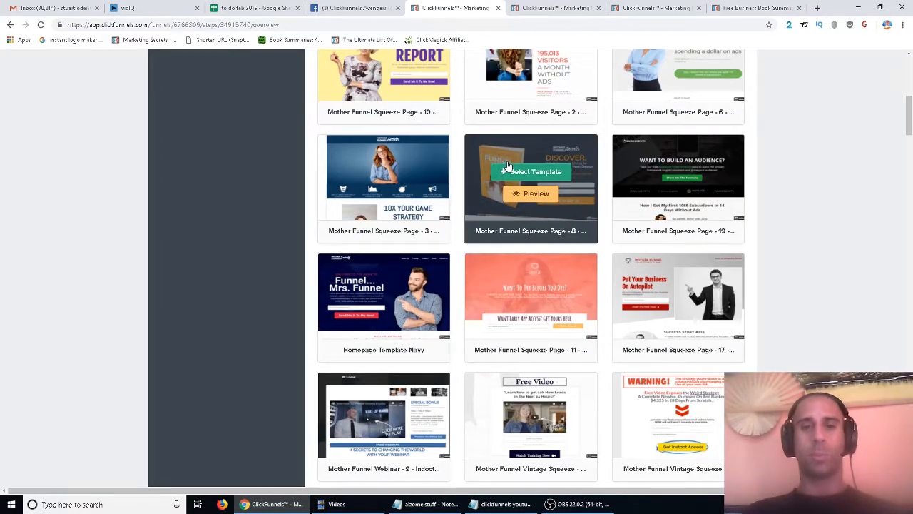
scroll(531, 300, down, 2)
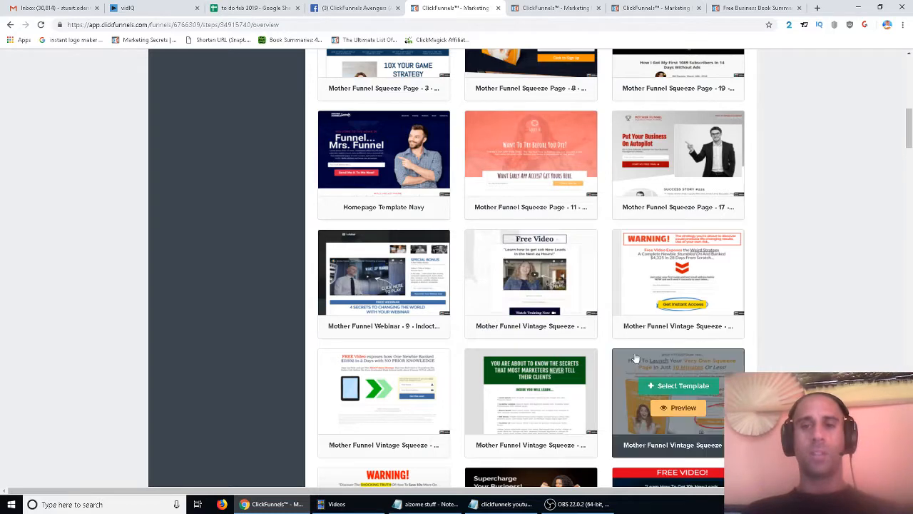
scroll(718, 319, down, 2)
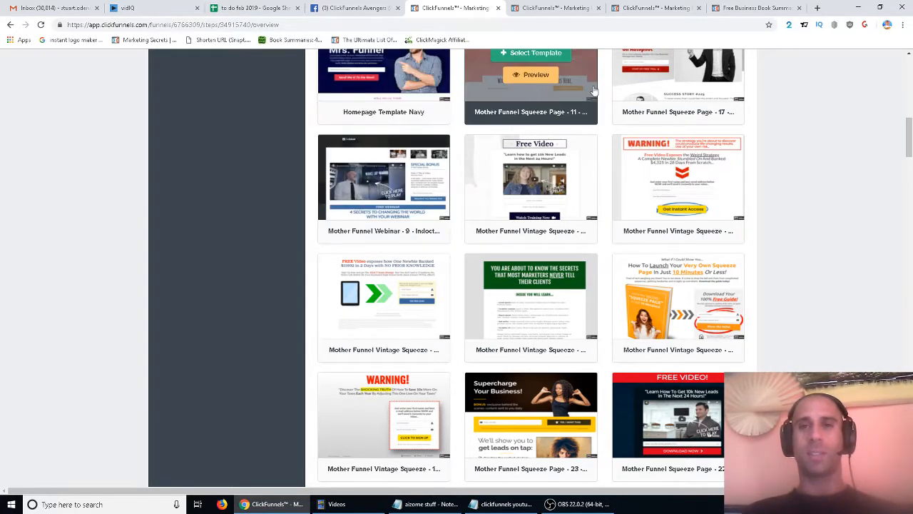
scroll(822, 345, down, 2)
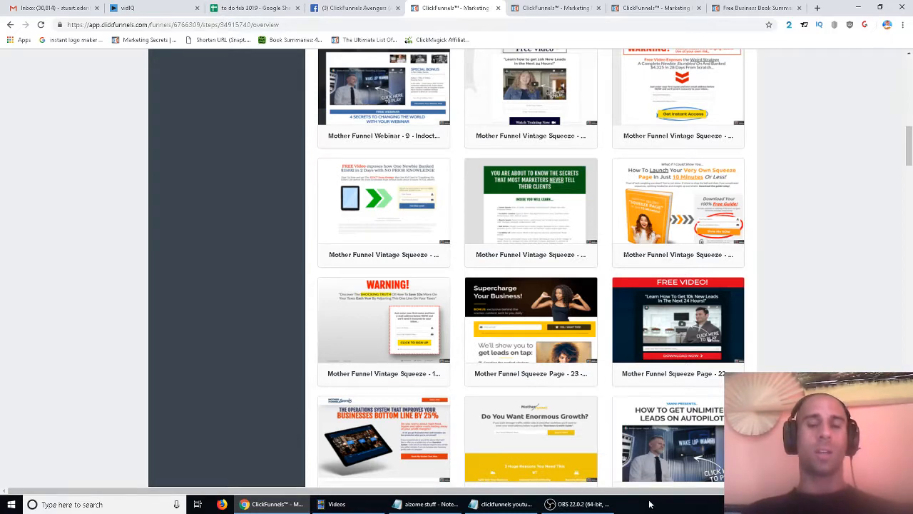
scroll(766, 352, down, 2)
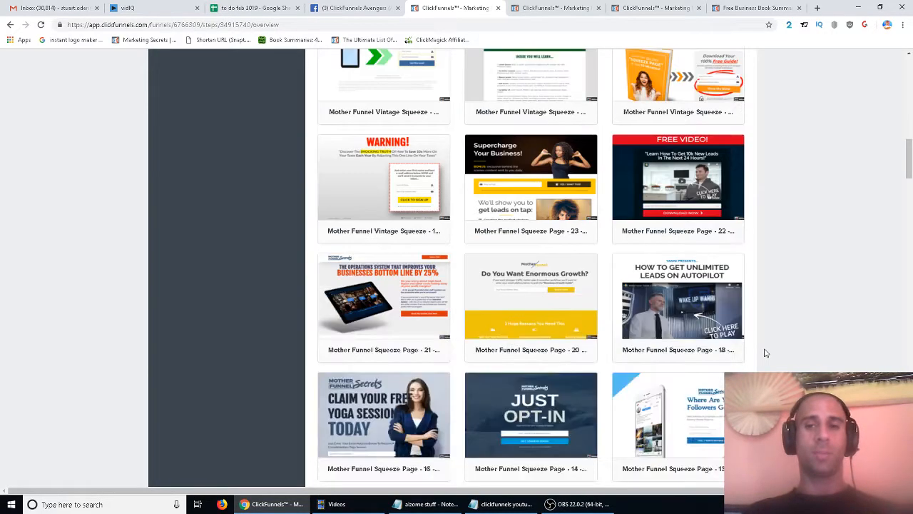
mouse_move(672, 334)
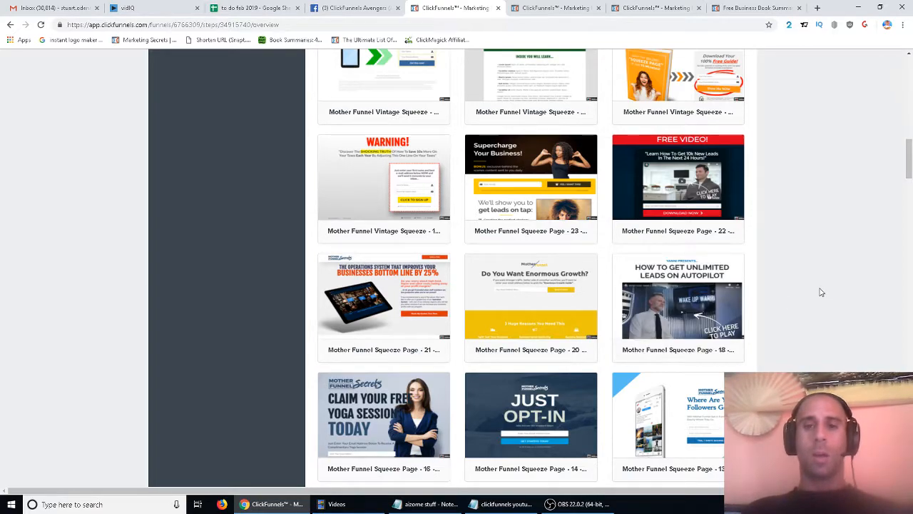
scroll(820, 293, down, 2)
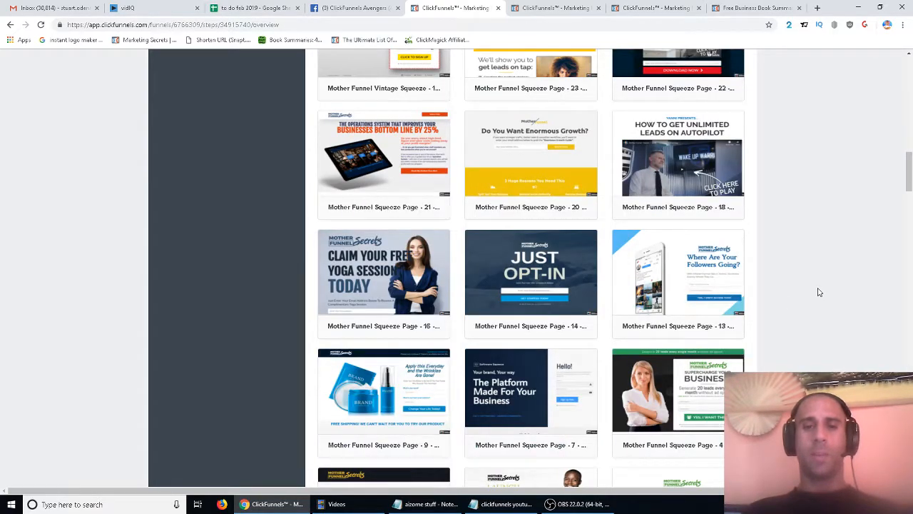
scroll(819, 292, down, 6)
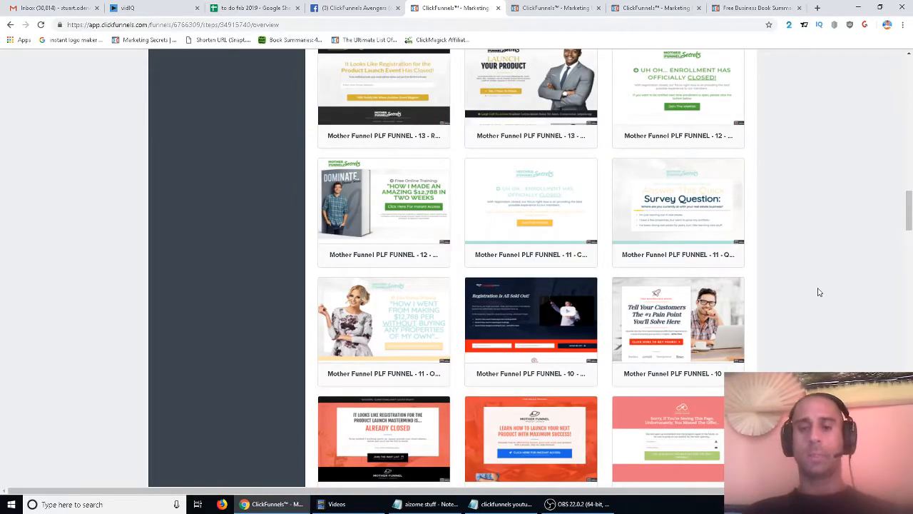
scroll(819, 293, down, 4)
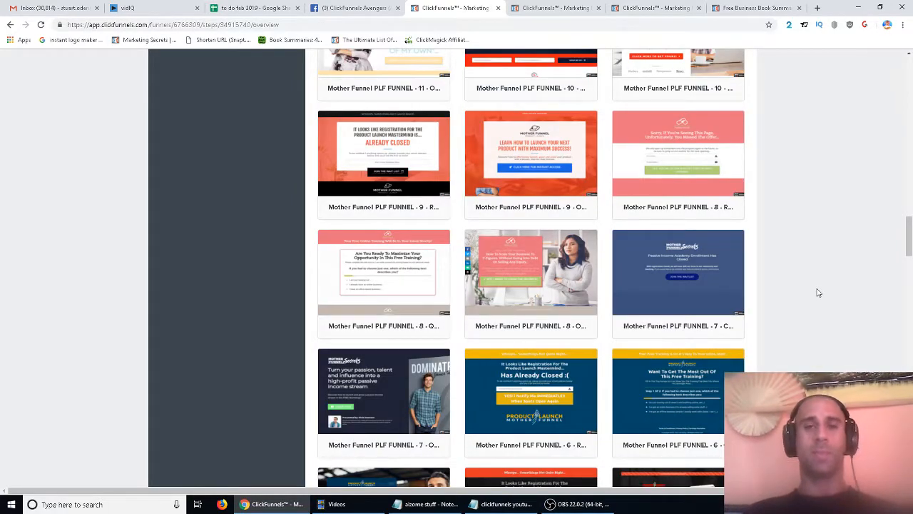
scroll(819, 293, down, 2)
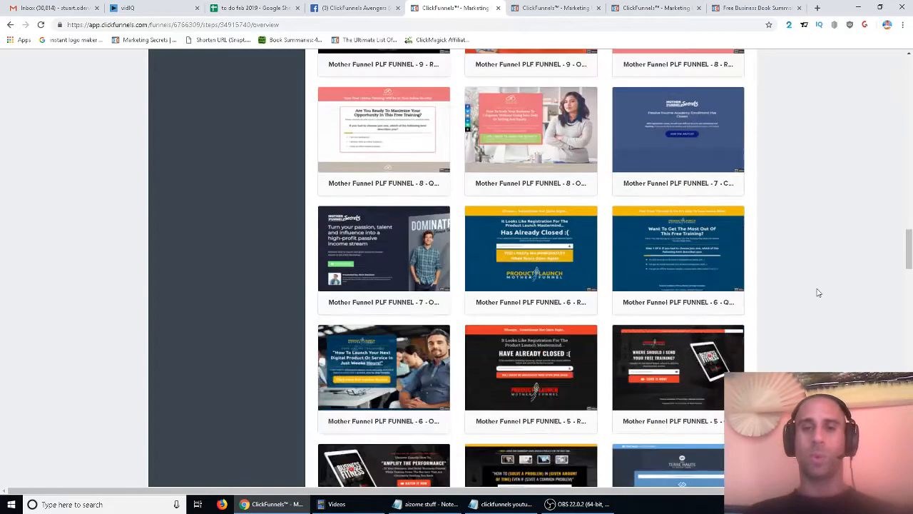
Preview the Mother Funnel Vintage Squeeze template with the "WARNING!" headline, and return to the template list
scroll(819, 292, up, 11)
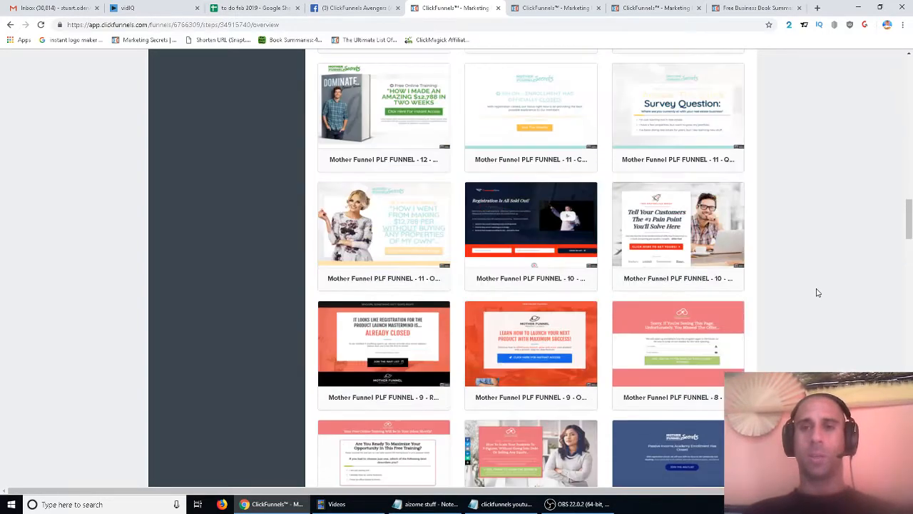
scroll(818, 293, up, 4)
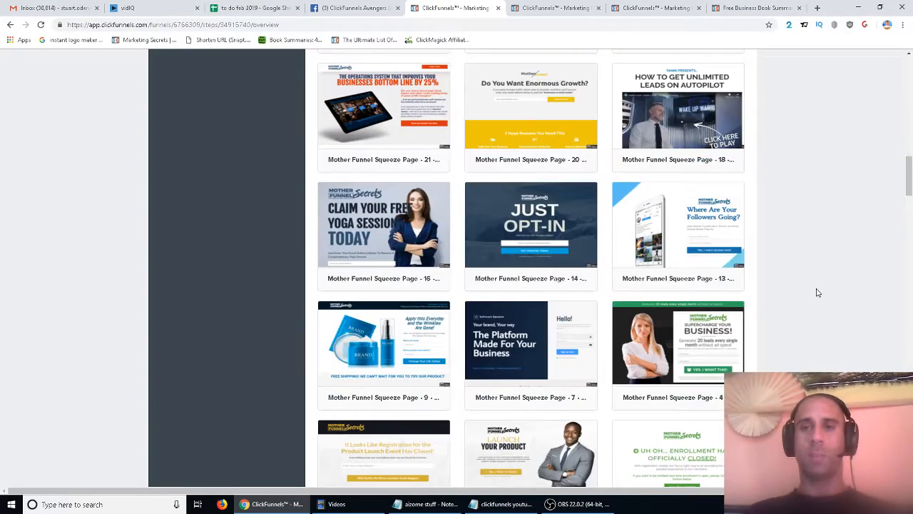
scroll(819, 293, up, 1)
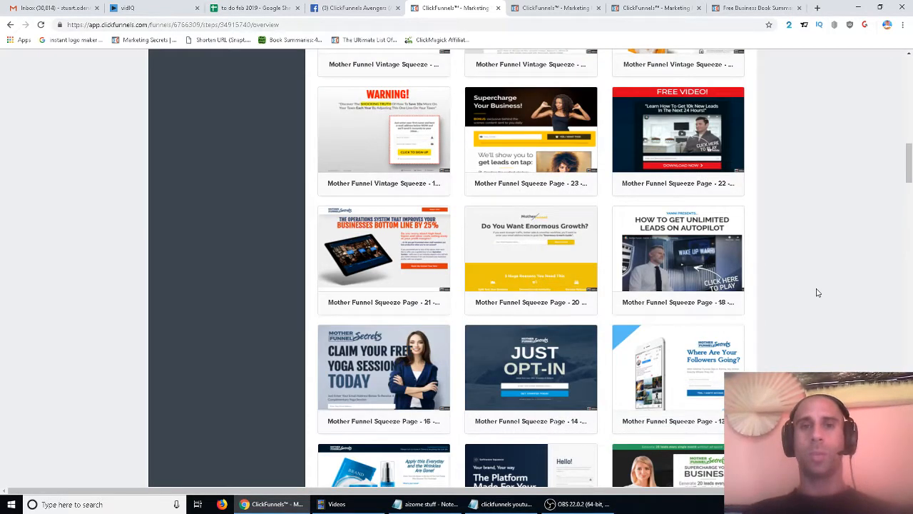
mouse_move(369, 142)
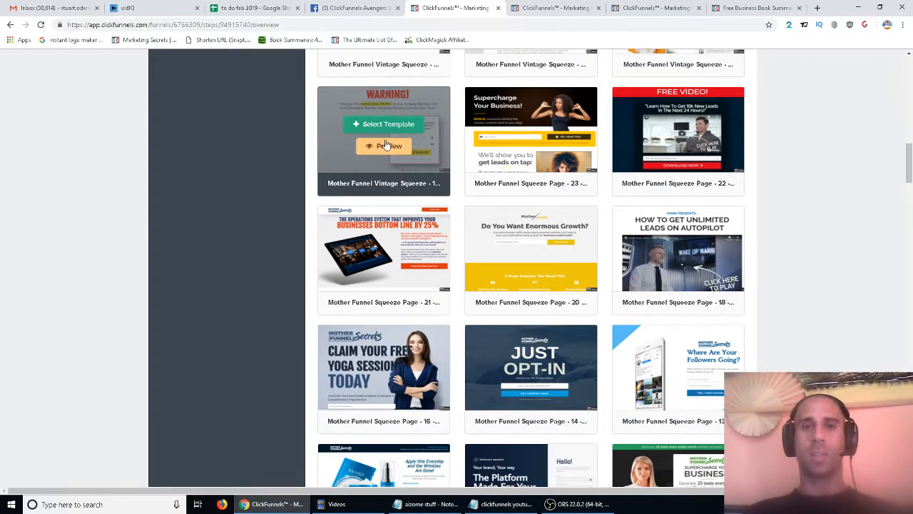
click(384, 147)
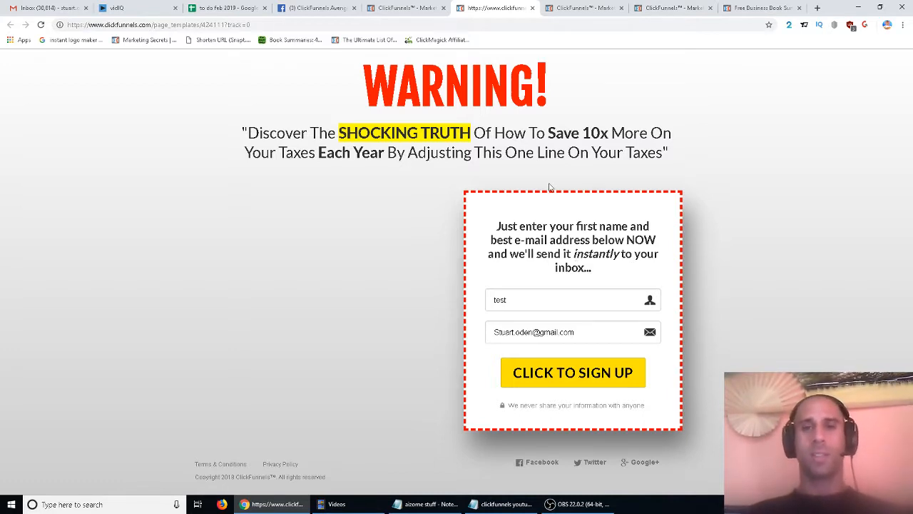
click(407, 7)
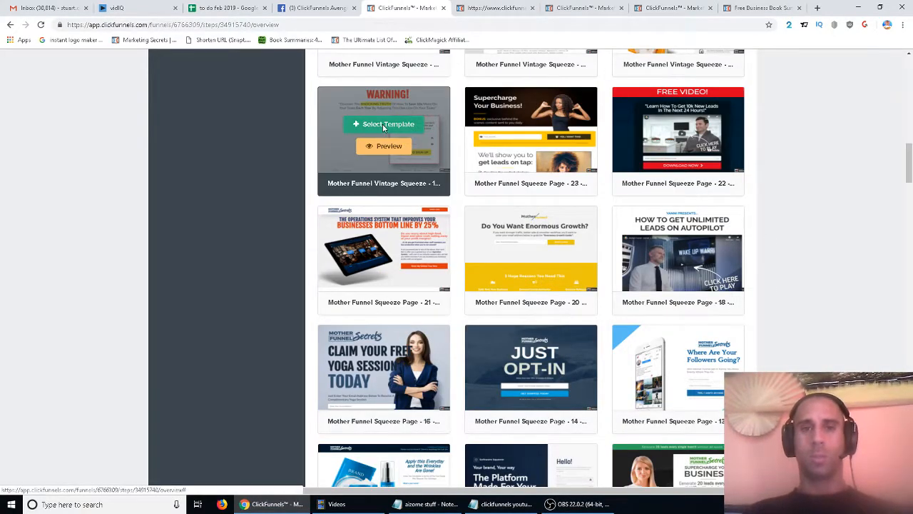
Apply the "WARNING!" Vintage Squeeze template to the Optin step, close its preview, and open the page for editing
click(385, 127)
middle_click(496, 8)
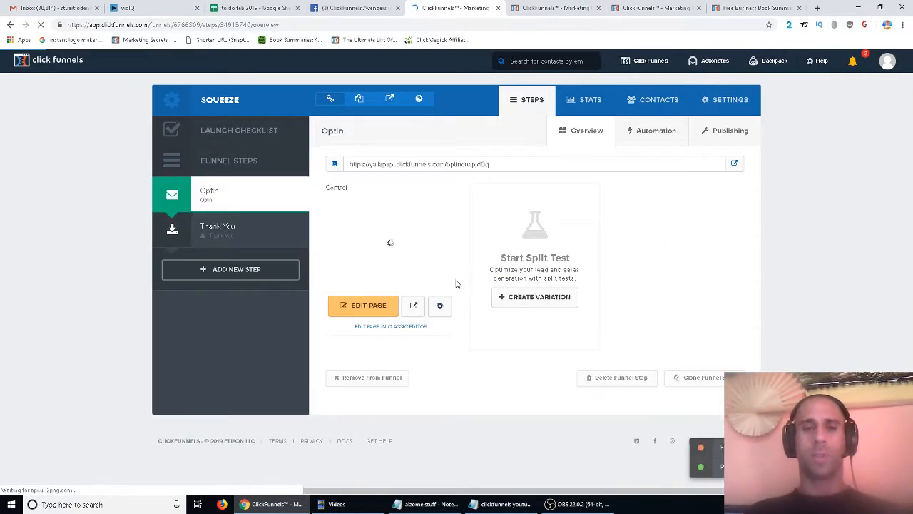
click(359, 313)
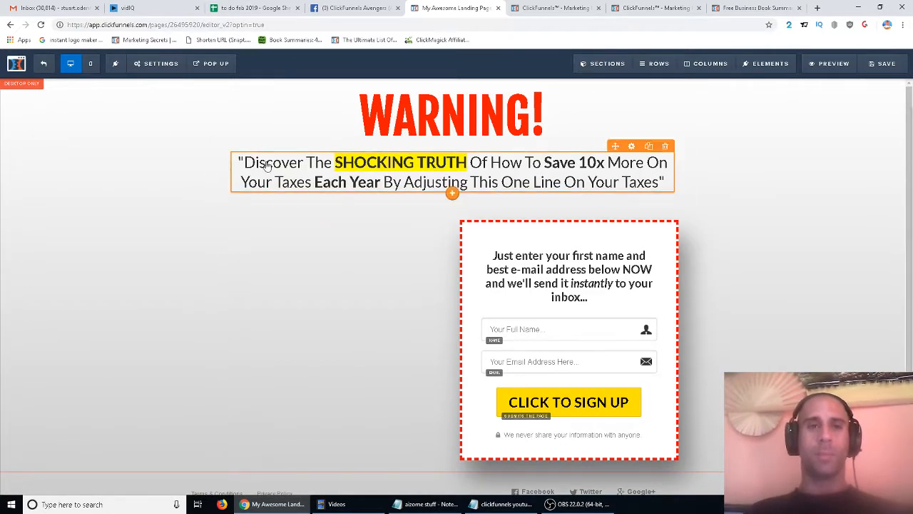
Replace the subheadline's wording after "Of How To" with "Get 10x More Visitors To Your Website"
click(417, 162)
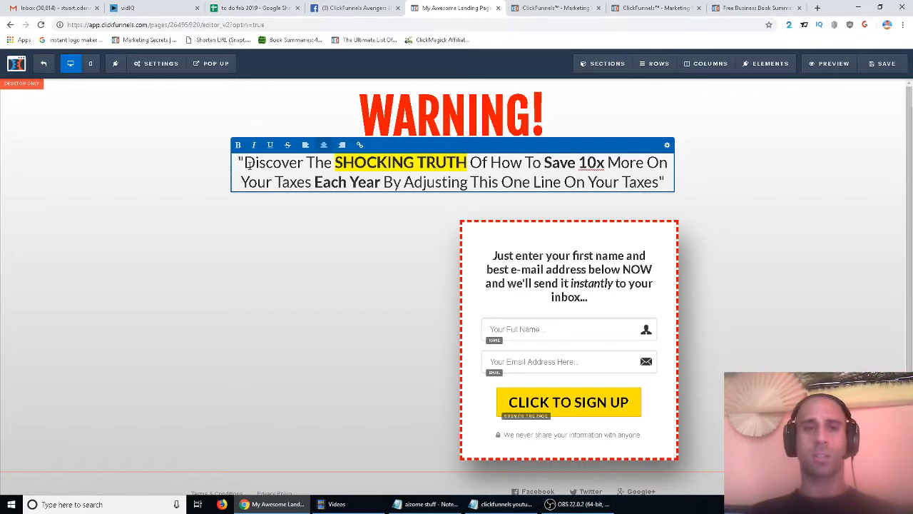
drag(242, 162, 484, 156)
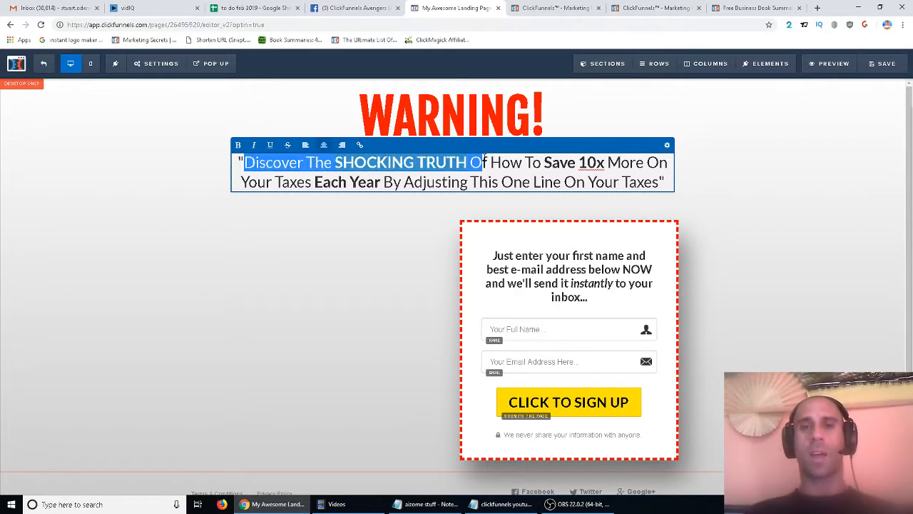
click(546, 163)
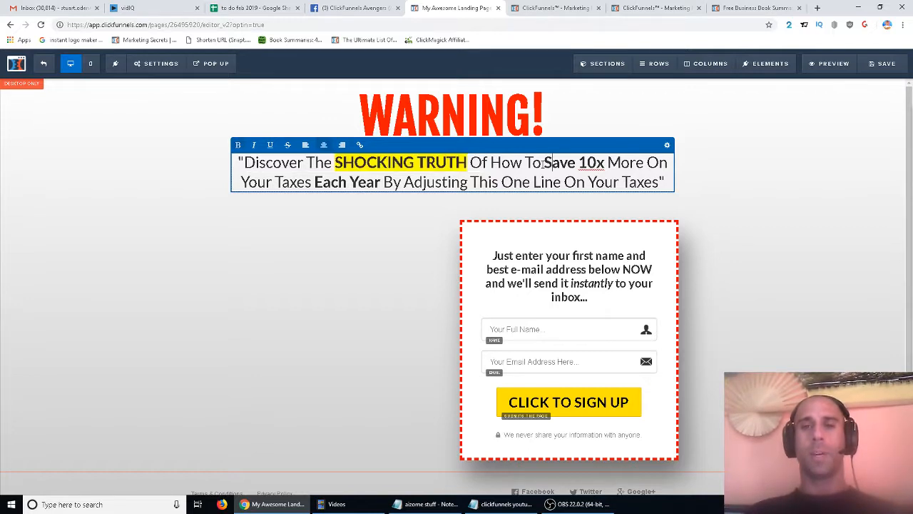
drag(544, 163, 658, 181)
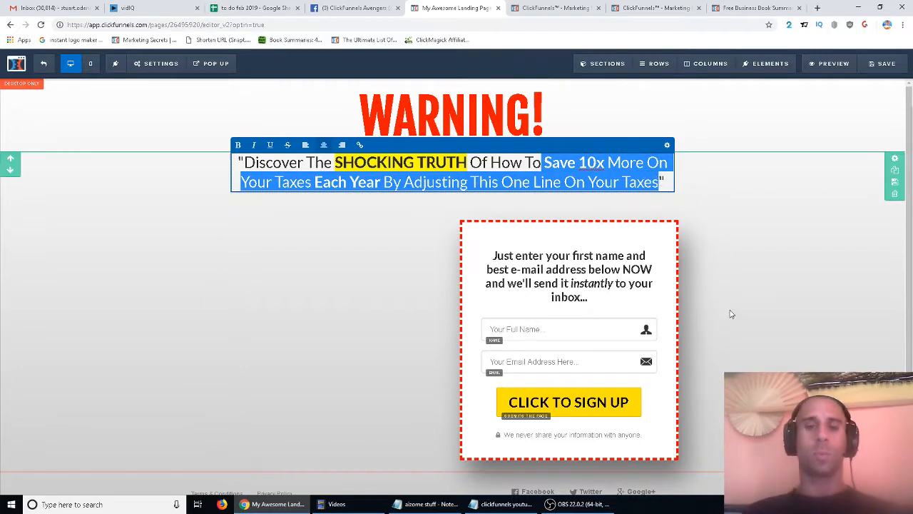
key(BackSpace)
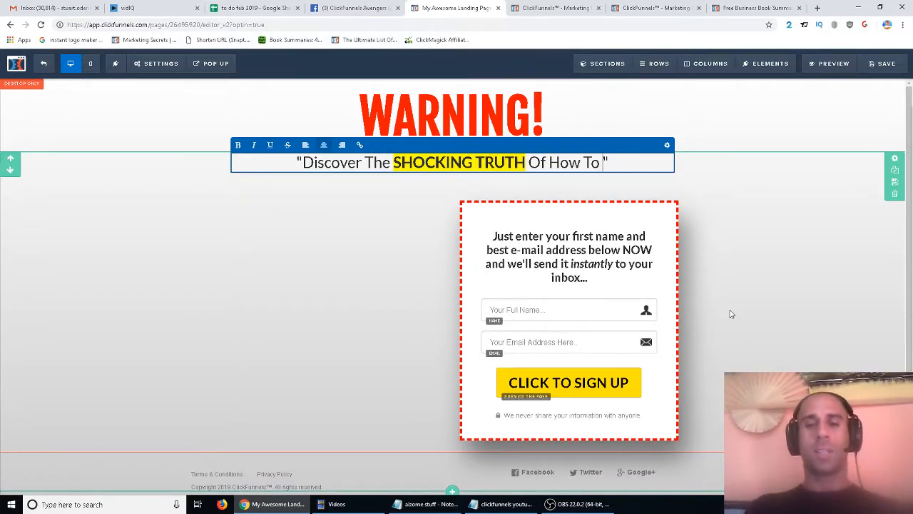
text(Get 10x)
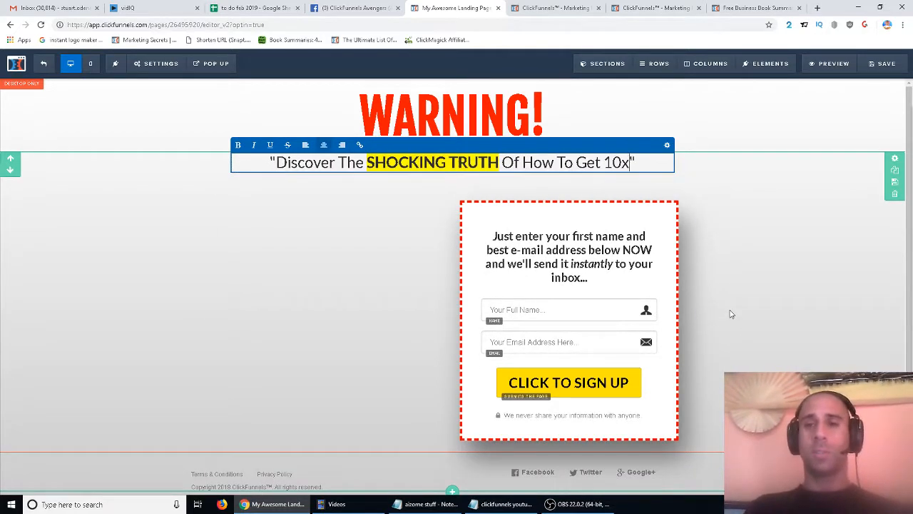
text( More Visitors To)
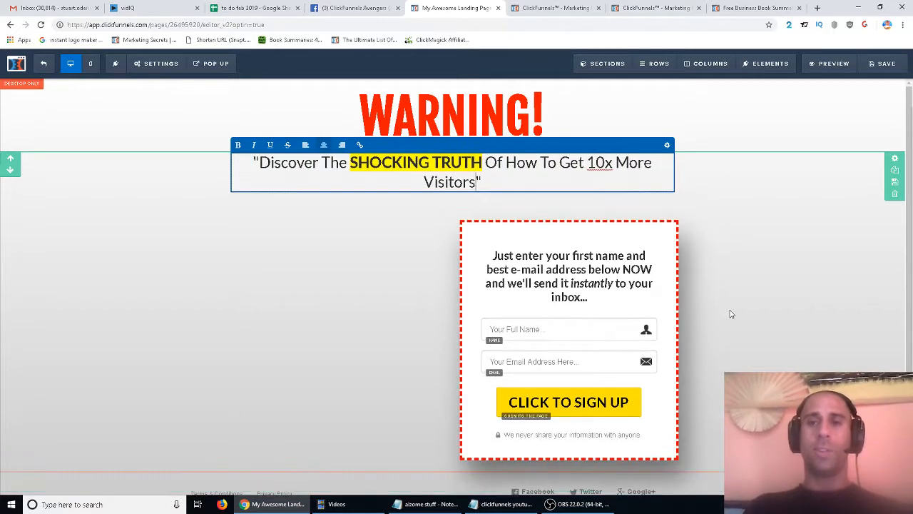
text( Your Website )
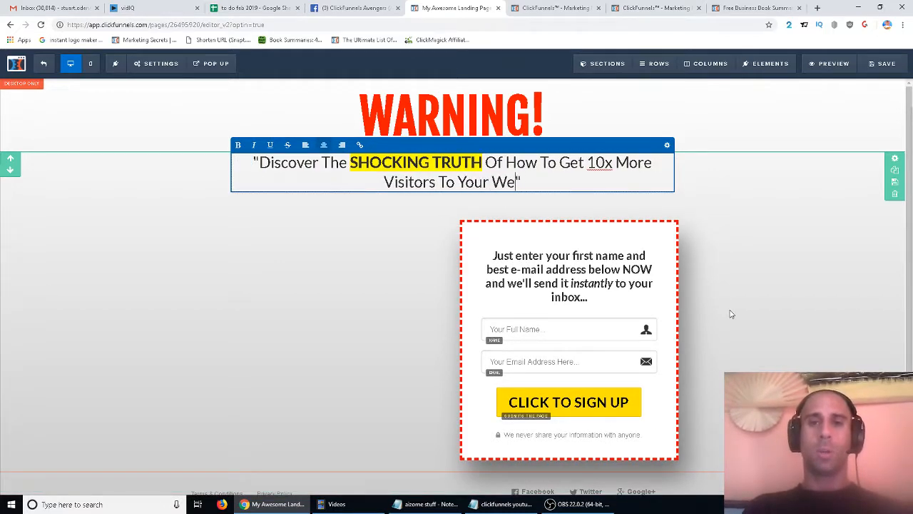
Complete the subheadline with "WITHOUT Using Paid Ads!" before the closing quotation mark
text(Withou)
key(BackSpace)
key(BackSpace)
key(BackSpace)
key(BackSpace)
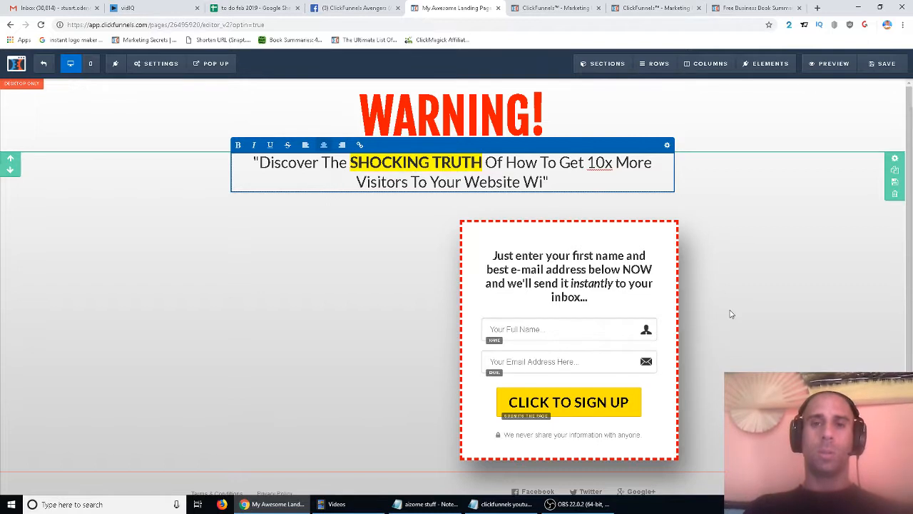
text(THOUT )
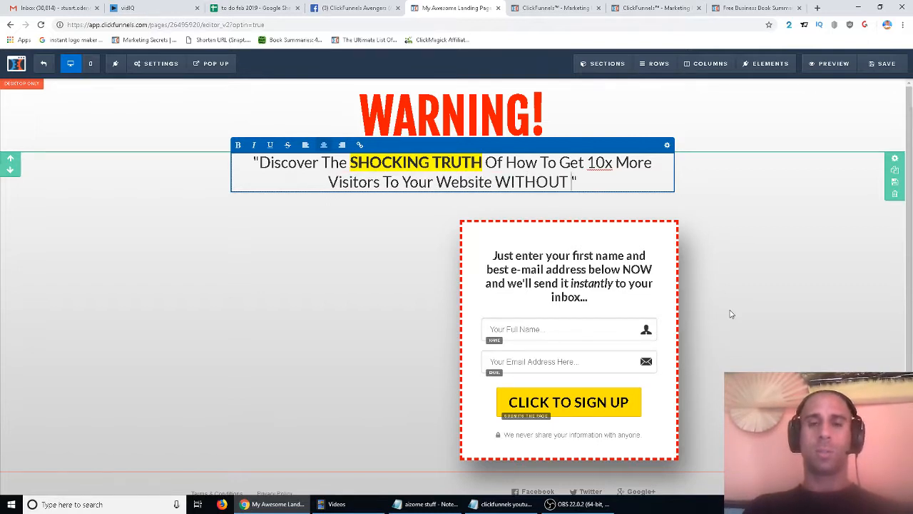
text(Using Paid Ads)
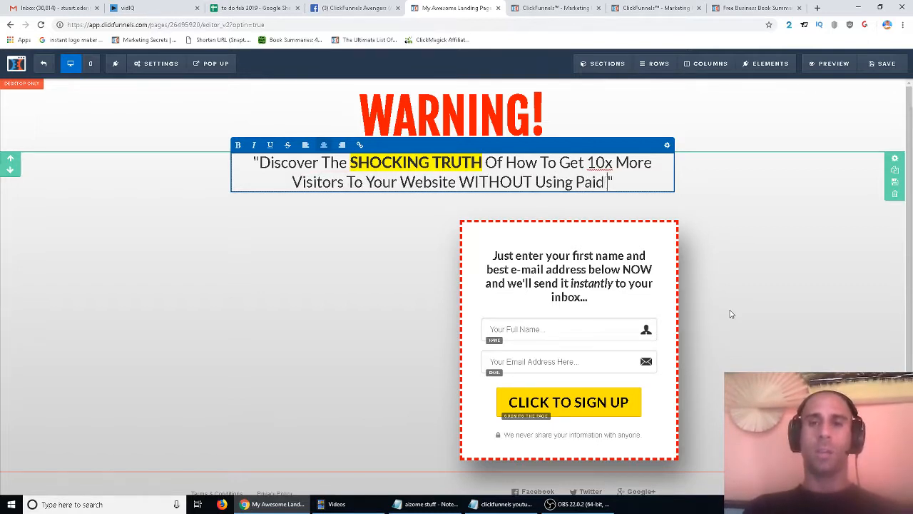
text(!)
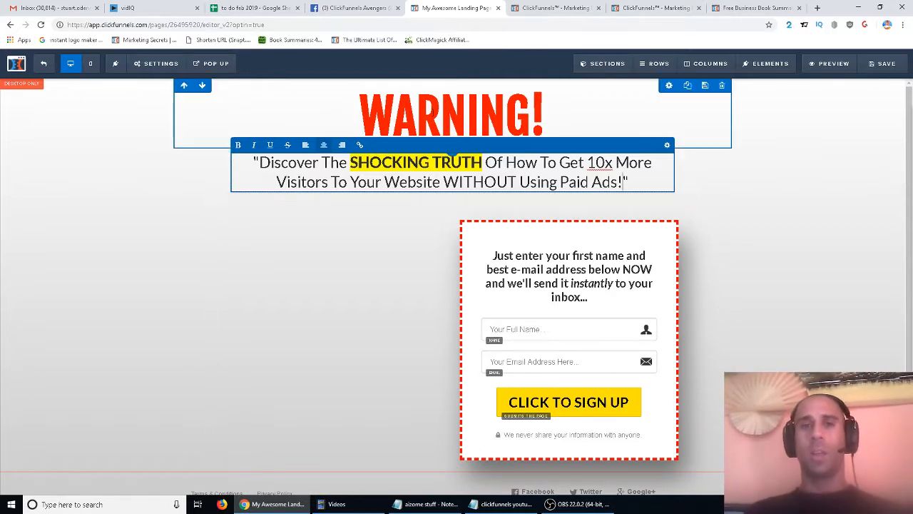
Try "ATTENTION!" and "EXCUSE ME!" as alternative wordings for the main red headline
click(433, 110)
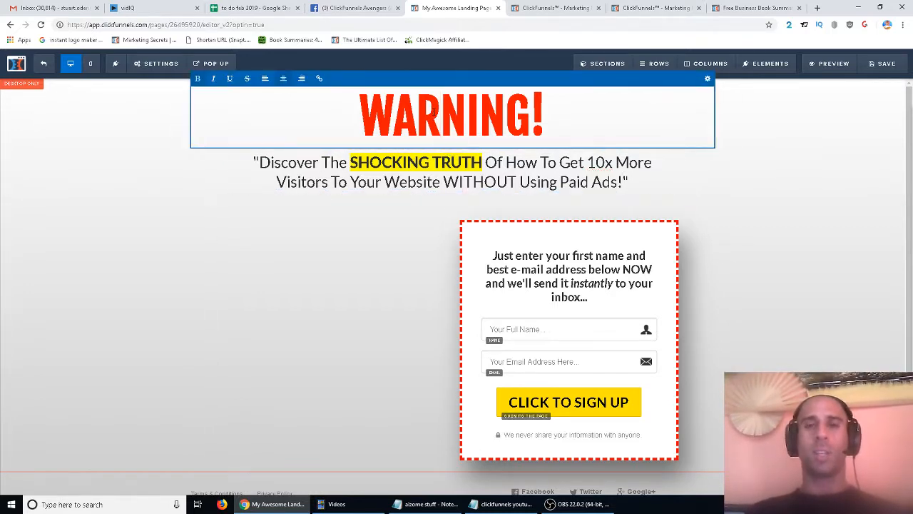
double_click(434, 111)
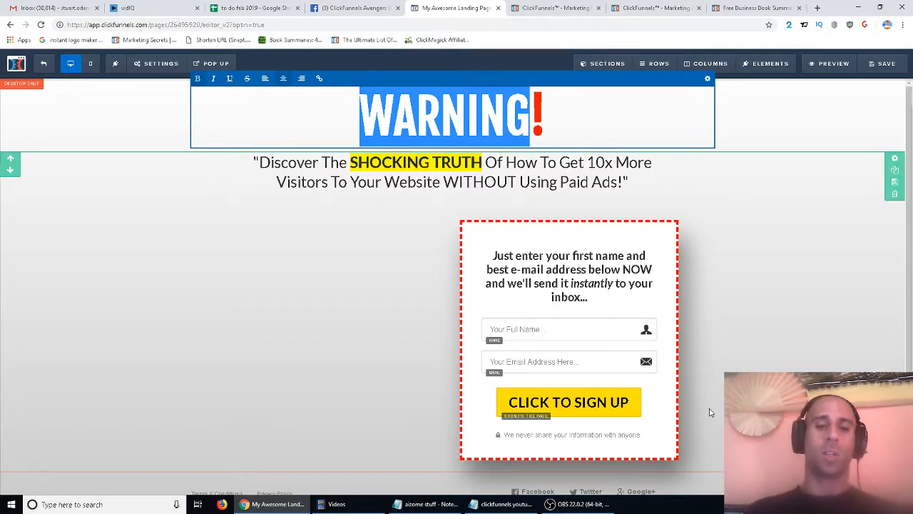
text(ATTENTION)
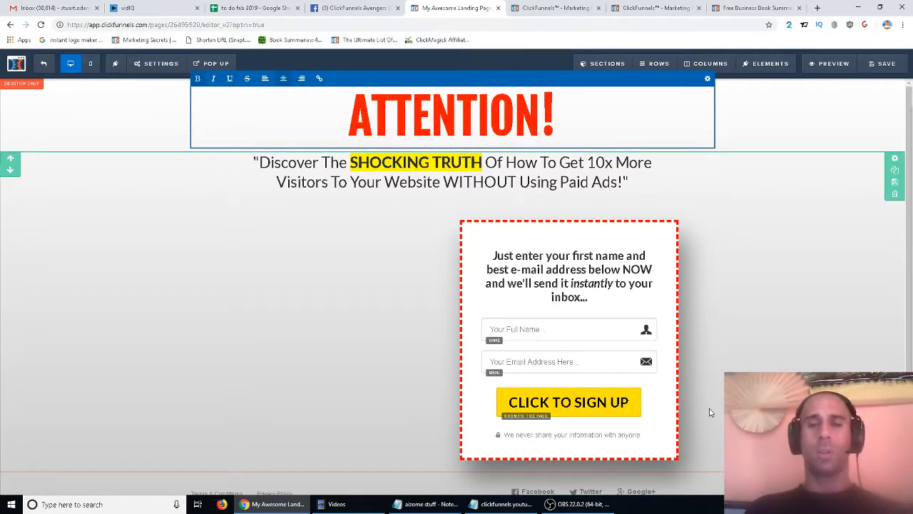
key(BackSpace)
key(BackSpace)
key(BackSpace)
key(BackSpace)
key(BackSpace)
key(BackSpace)
key(BackSpace)
key(BackSpace)
key(BackSpace)
text(EXC)
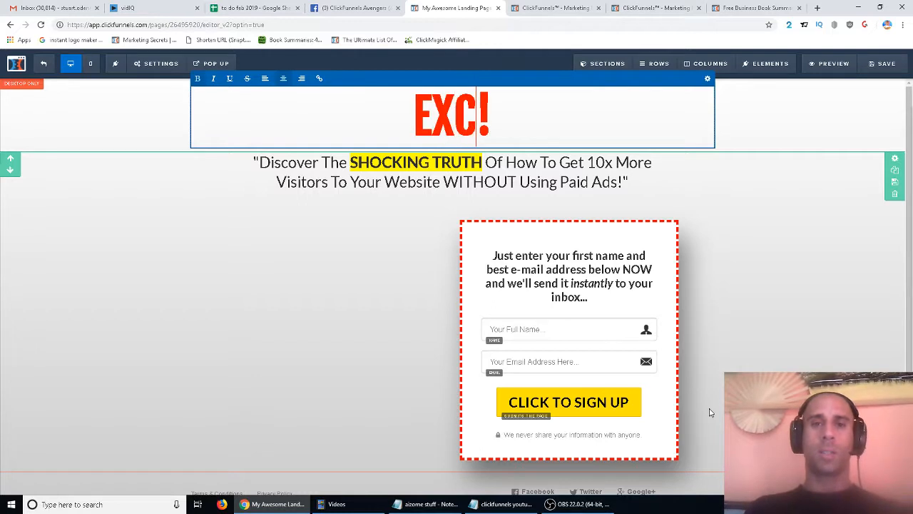
text(USE ME)
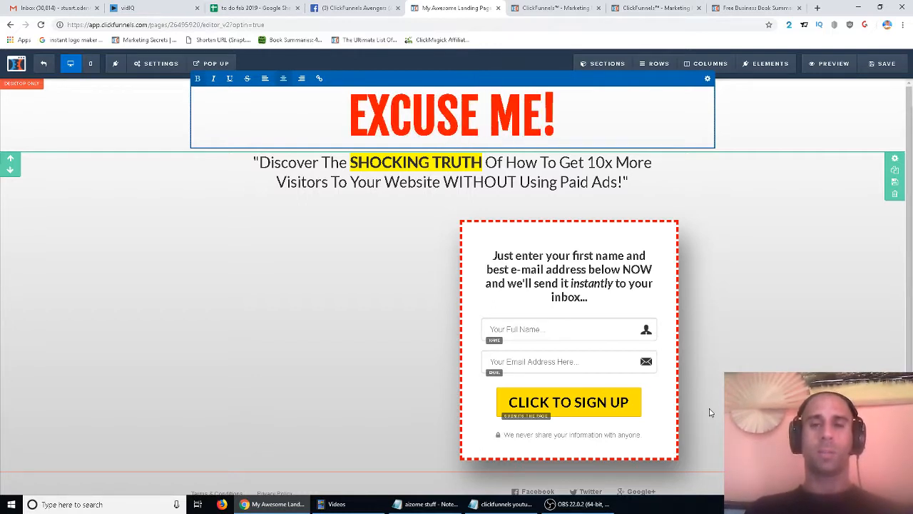
Set the main red headline back to "WARNING!" and finish editing its text
key(BackSpace)
key(BackSpace)
key(BackSpace)
key(BackSpace)
key(BackSpace)
key(BackSpace)
key(BackSpace)
key(BackSpace)
key(BackSpace)
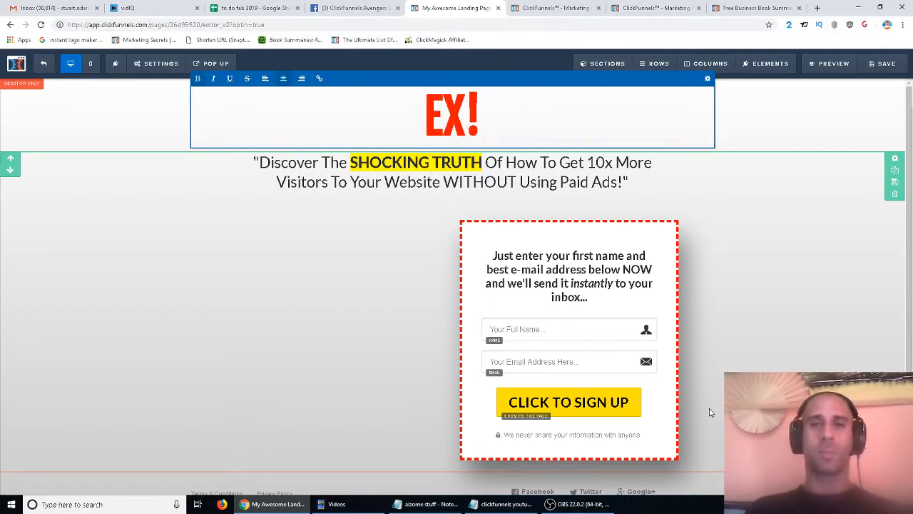
text(WARNING!)
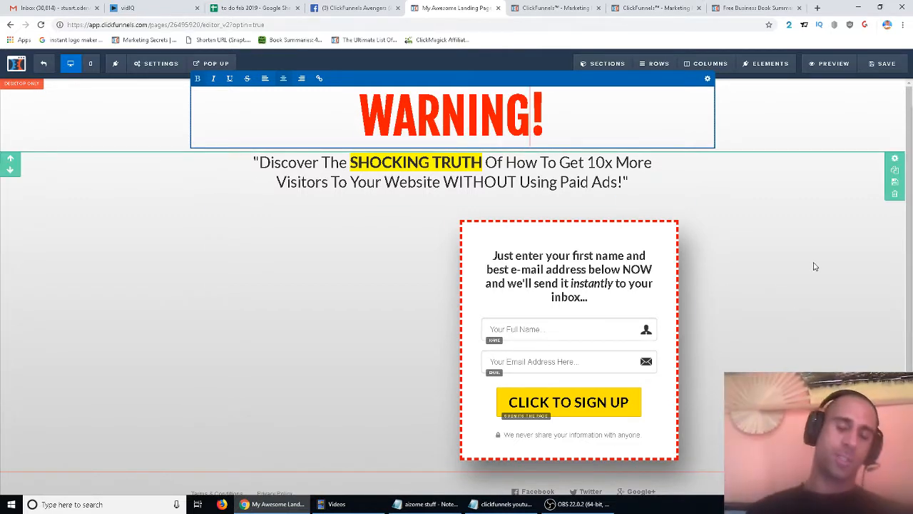
click(797, 239)
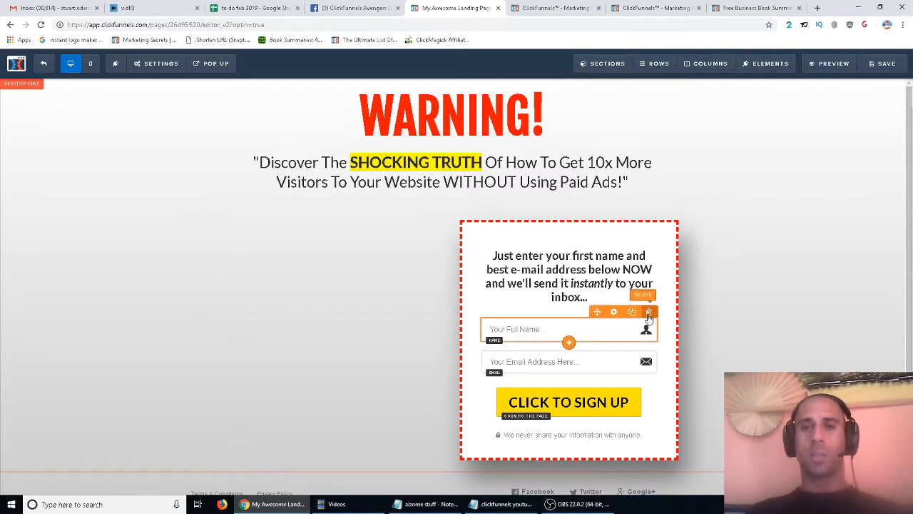
Delete the full name field from the optin form and remove "first name and" from the form's instruction text
click(648, 312)
click(503, 80)
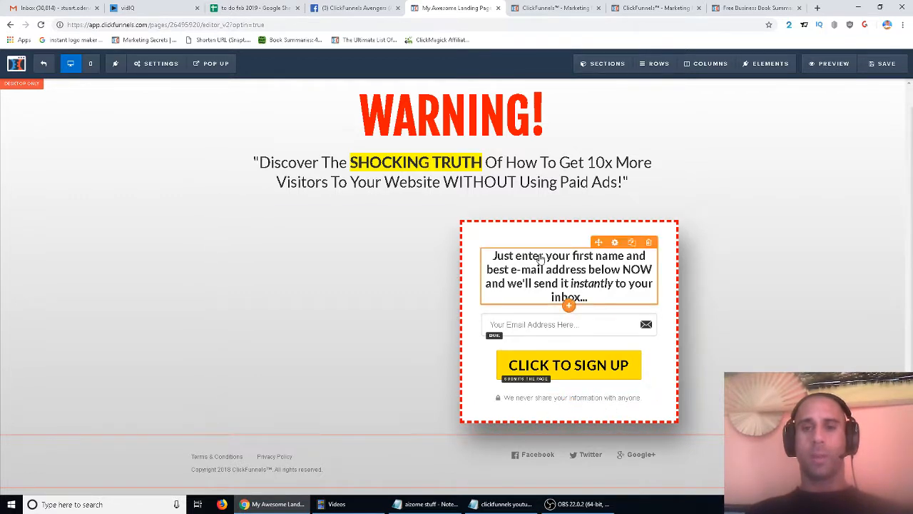
click(515, 256)
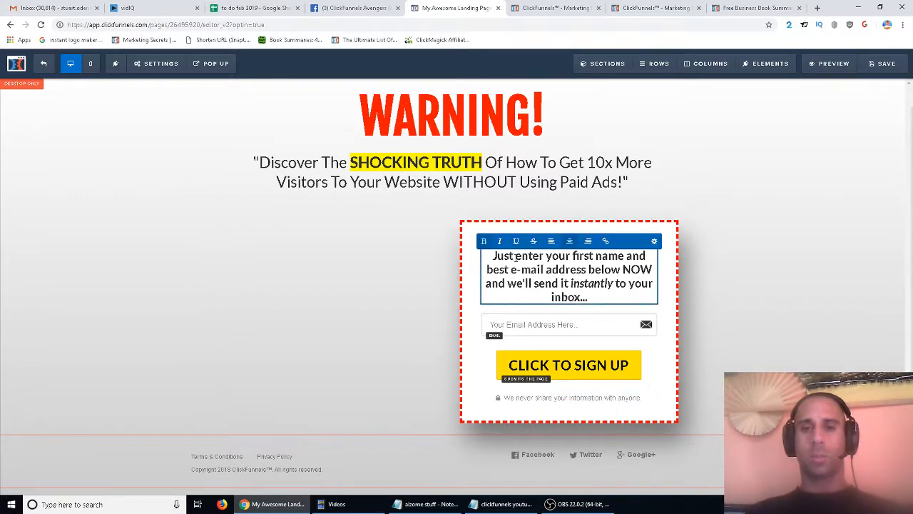
drag(573, 256, 637, 256)
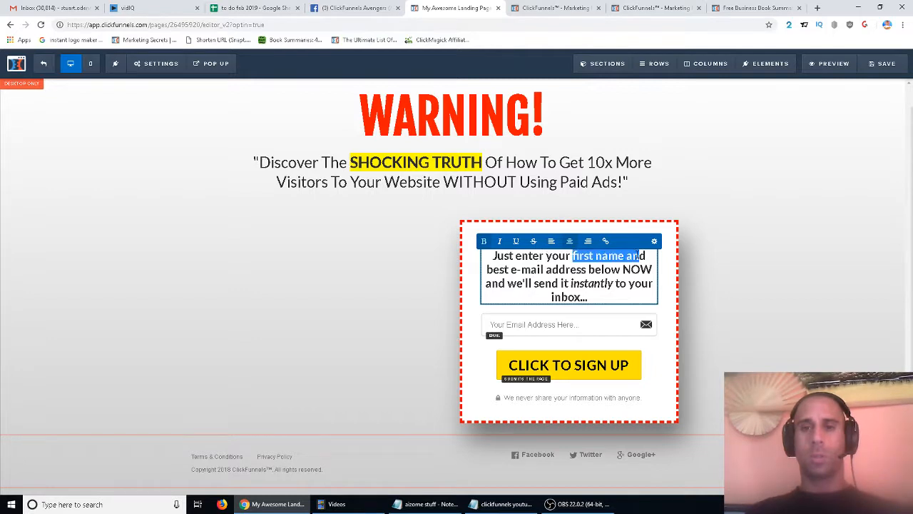
key(BackSpace)
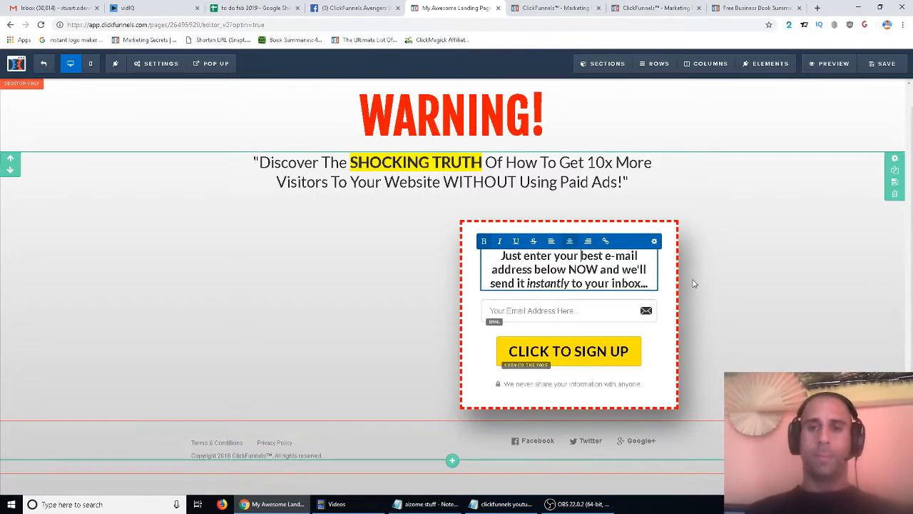
click(745, 278)
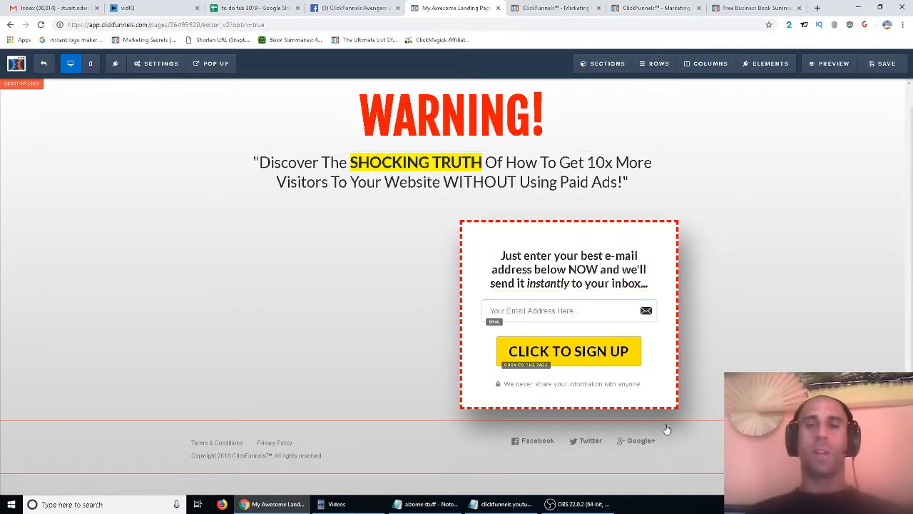
Set the top margin of the sub-headline inside the optin form box to 0
click(617, 243)
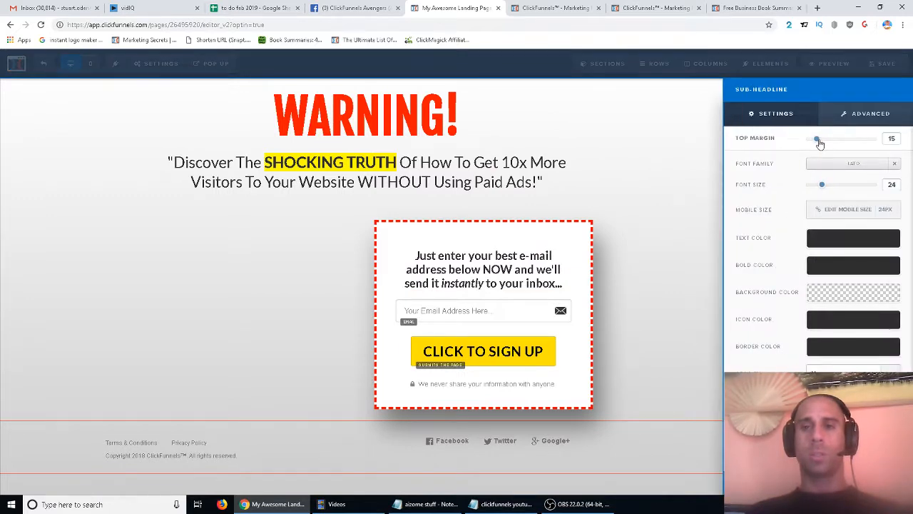
drag(817, 144, 804, 148)
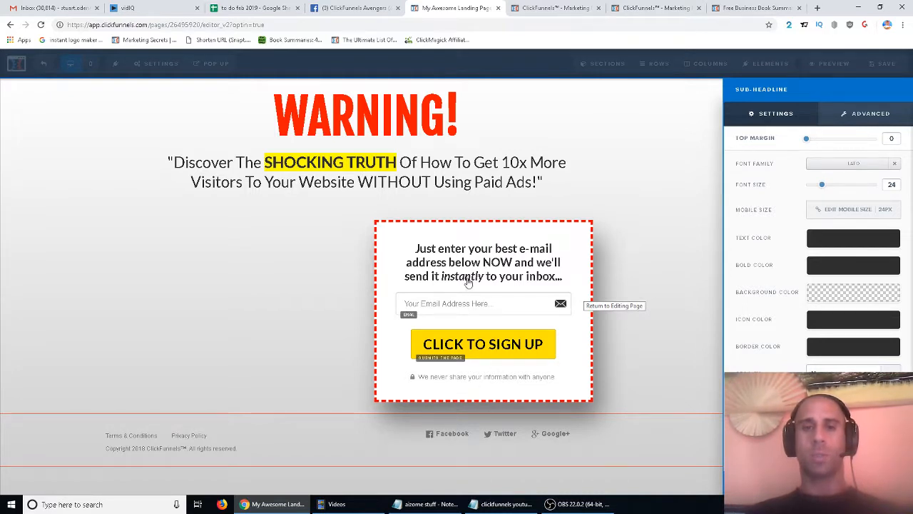
Try widening the optin form's column across the row, and return the two columns to equal widths
click(681, 278)
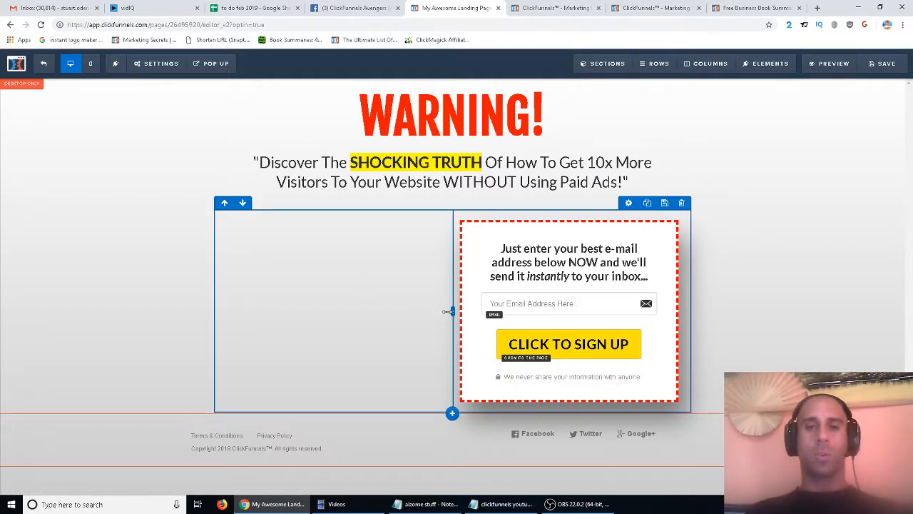
drag(448, 311, 203, 318)
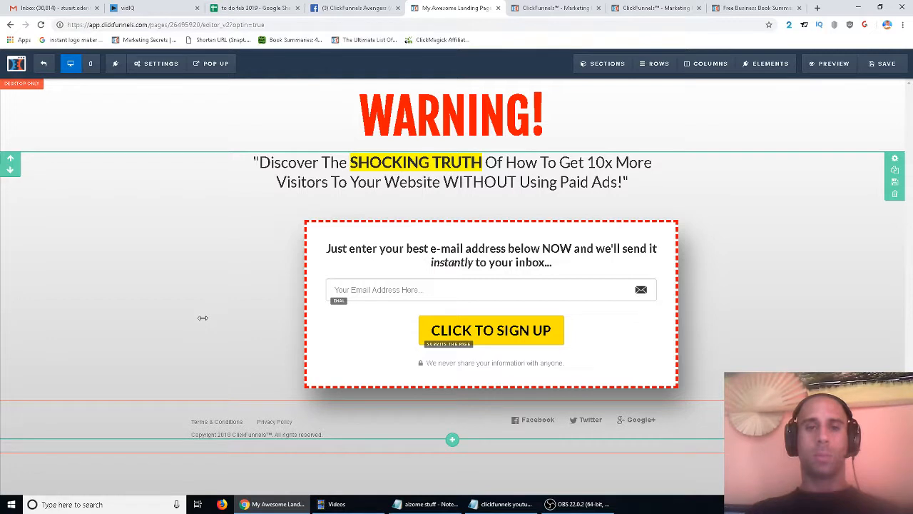
drag(203, 317, 457, 320)
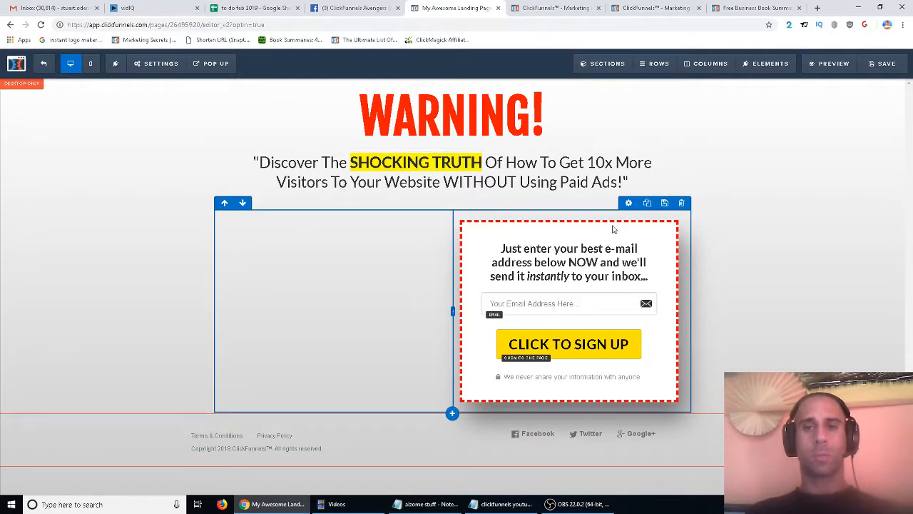
Add an image element to the page and place it in the empty column beside the optin form
click(568, 286)
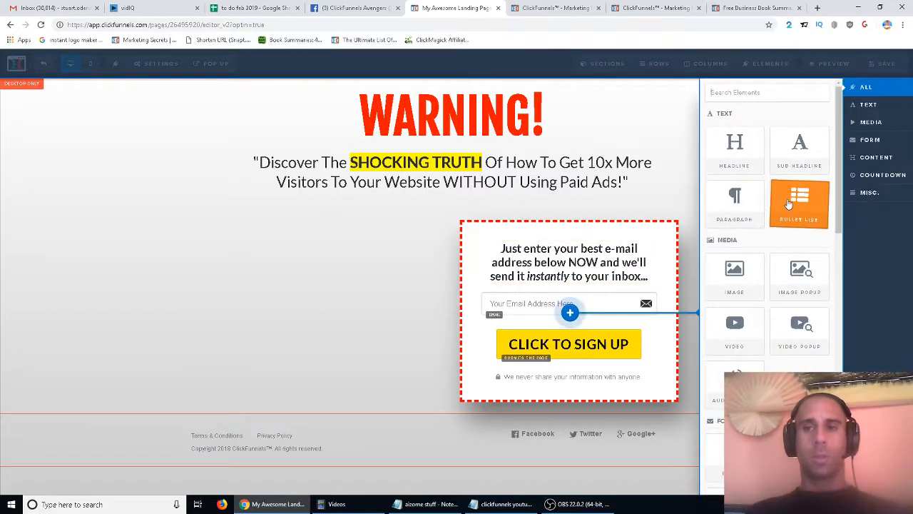
click(743, 277)
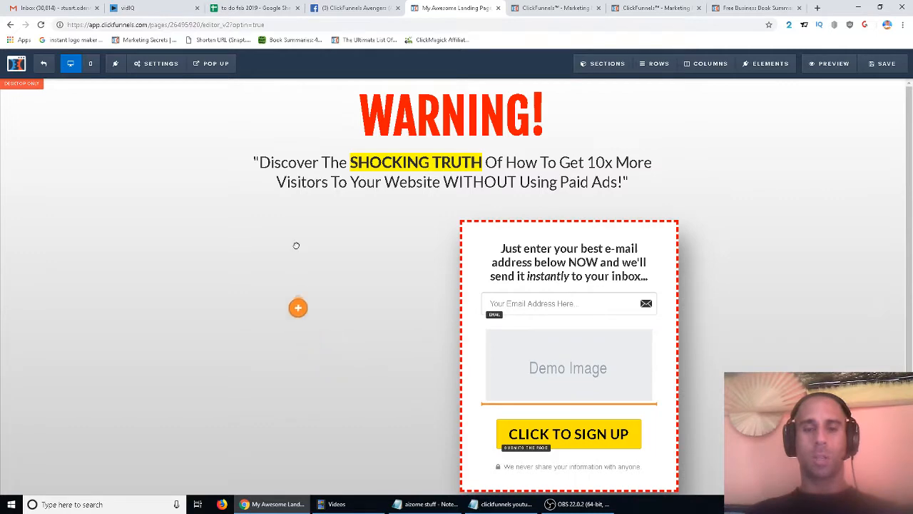
drag(330, 204, 330, 206)
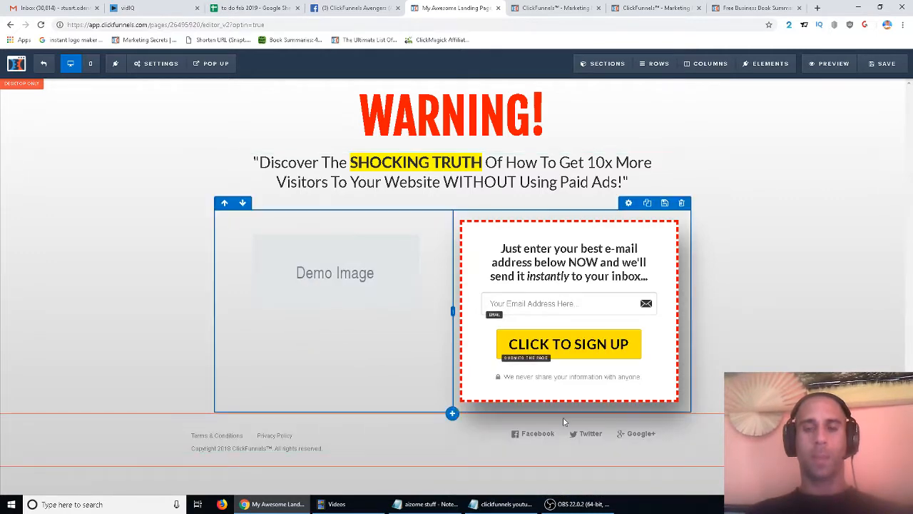
Replace the demo image with the red "TOP SECRET" stamp picture from the uploaded images library
click(366, 284)
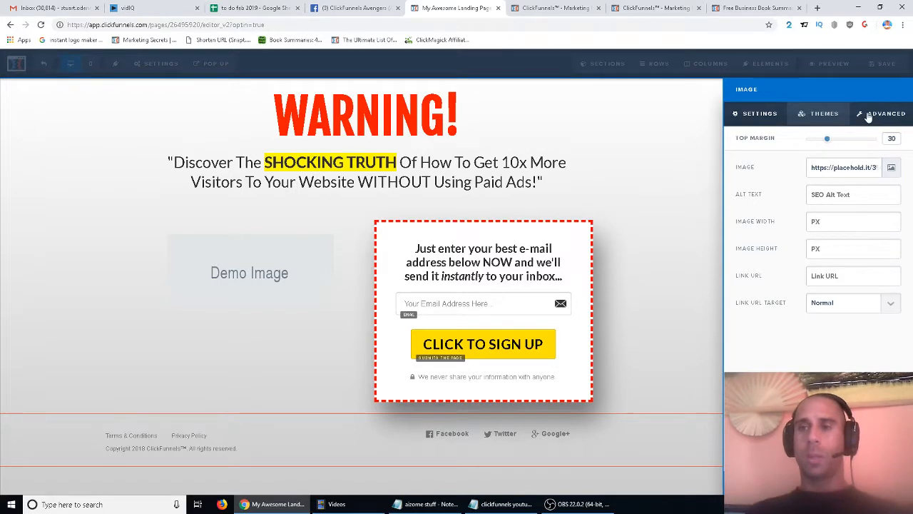
click(892, 169)
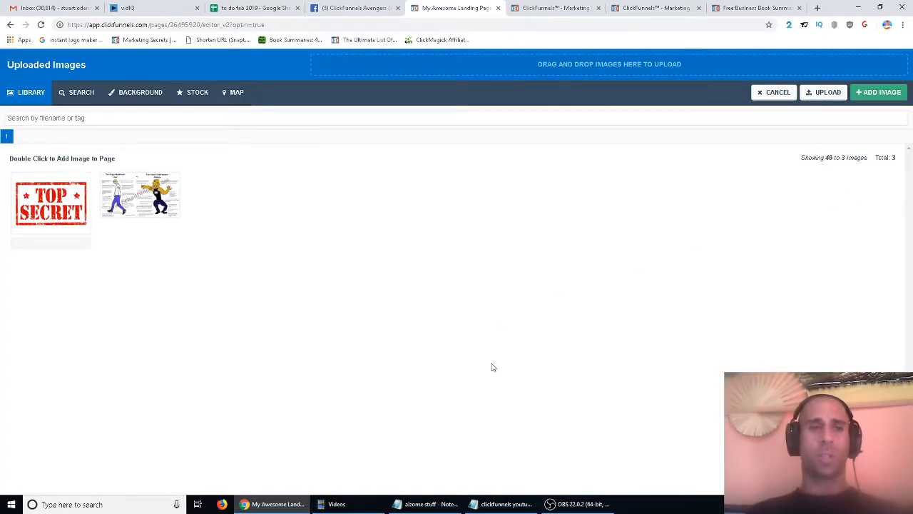
click(32, 214)
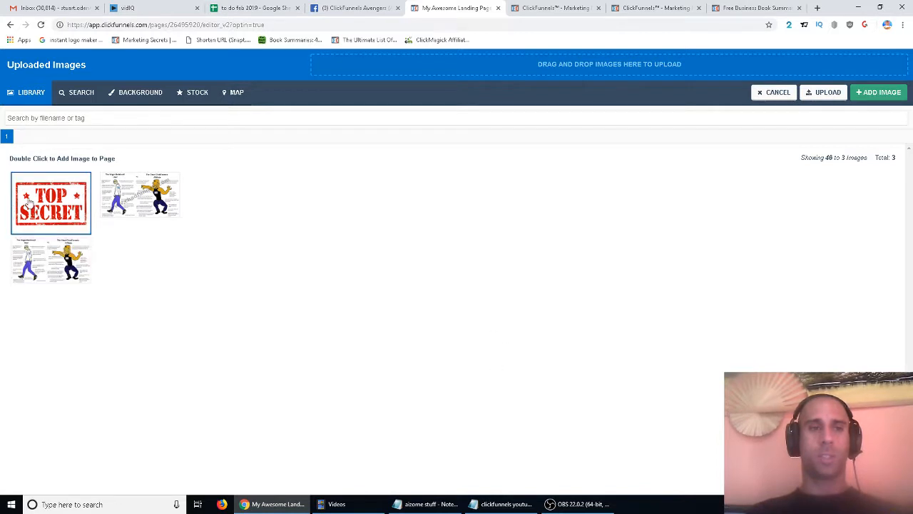
click(884, 92)
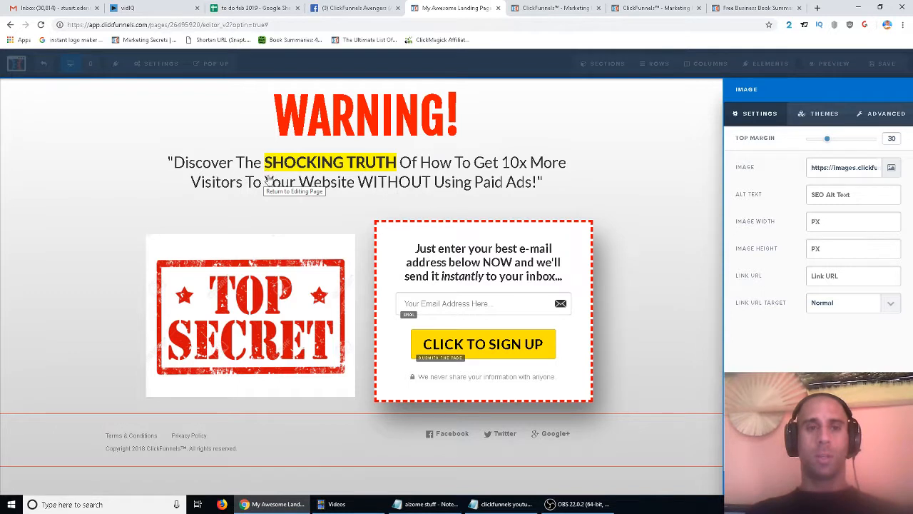
click(284, 275)
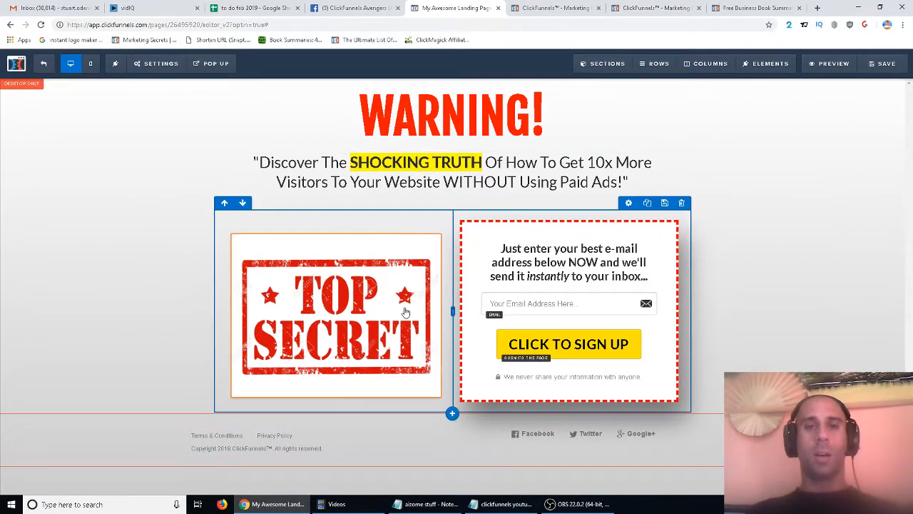
Replace the highlighted words "SHOCKING TRUTH" in the sub-headline with "TOP SECRET STRATEGY"
click(353, 165)
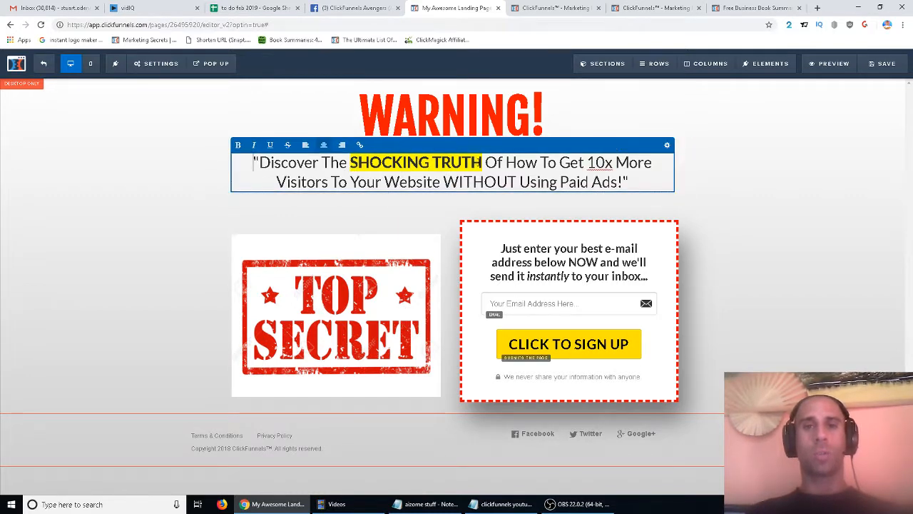
drag(482, 163, 349, 163)
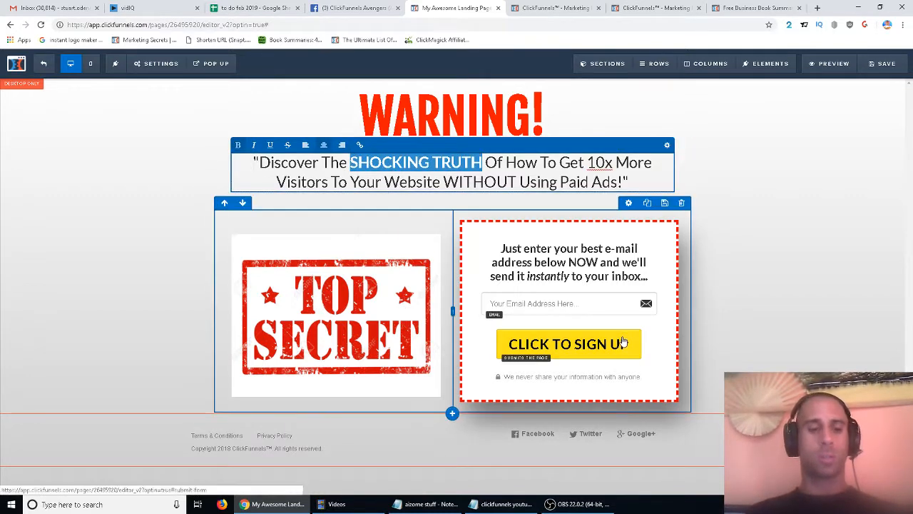
text(TOP SECRET)
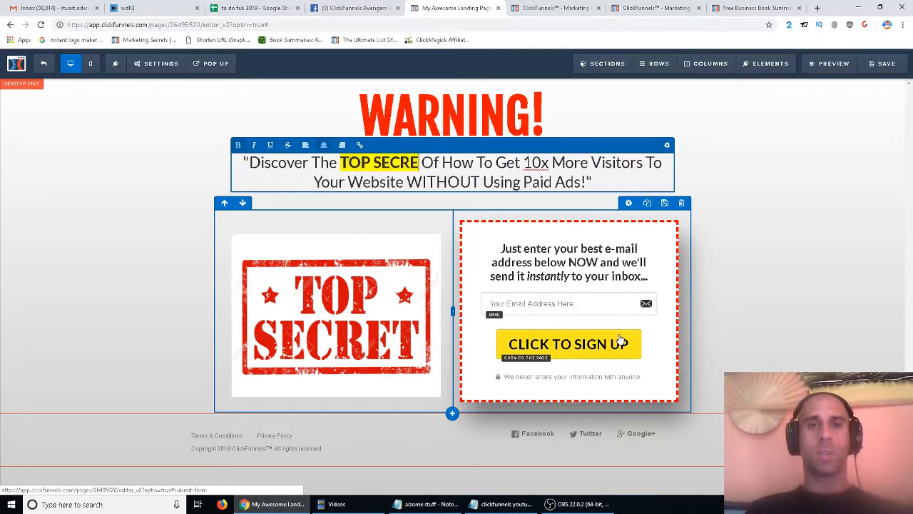
text( STRATEGY)
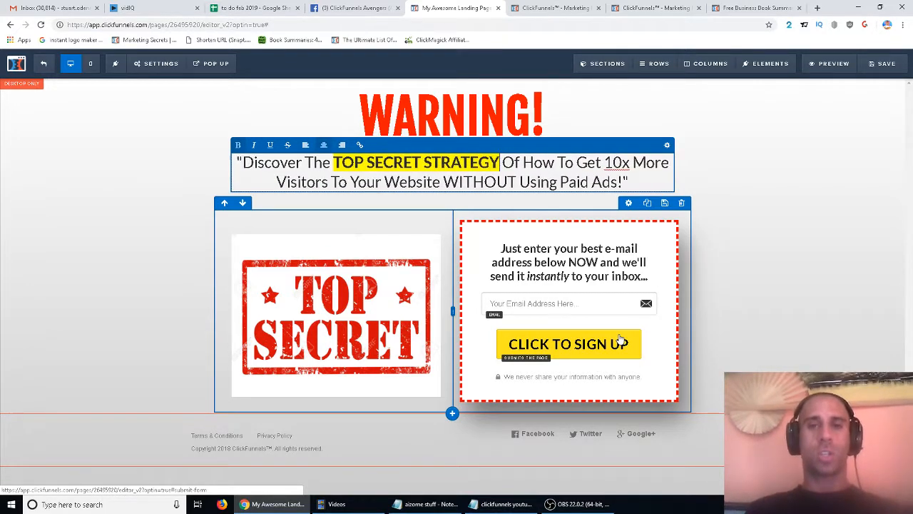
click(785, 287)
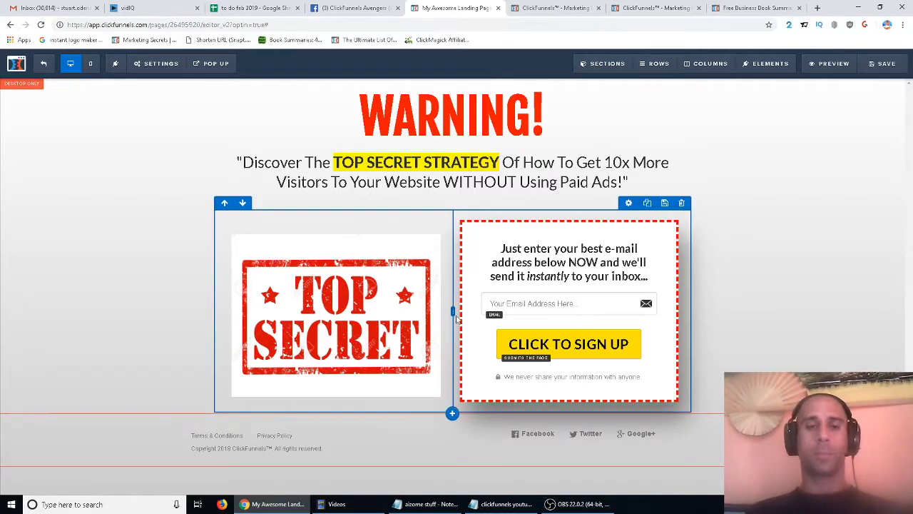
Change the footer copyright line to "Copyright 2019 Top Secret Funnels™" and delete the social media links beside it
click(241, 451)
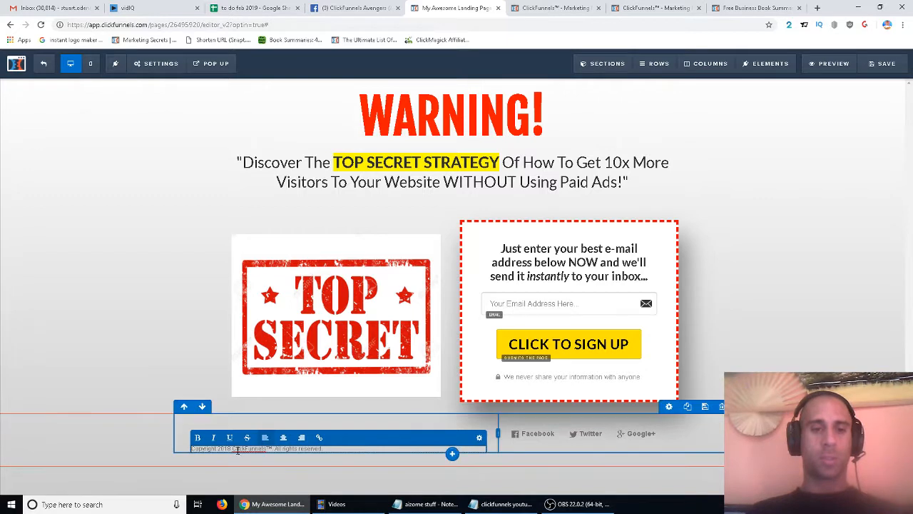
double_click(238, 449)
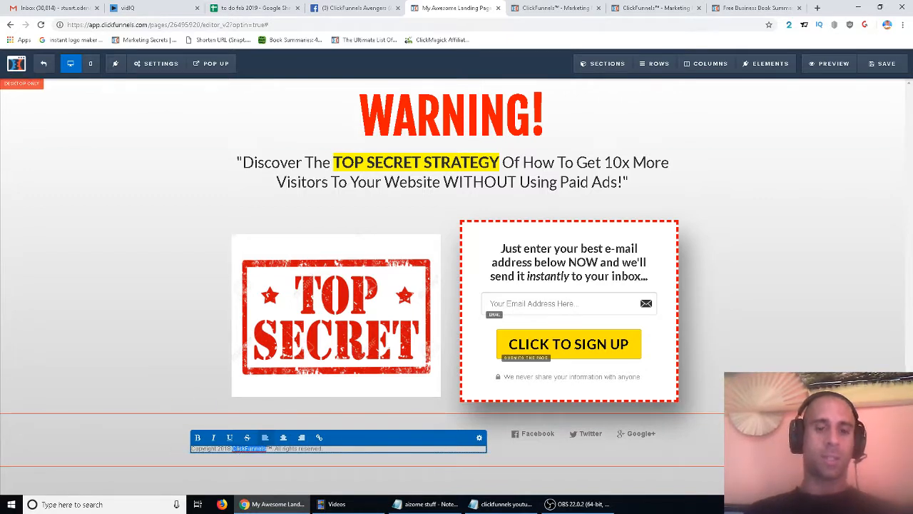
key(BackSpace)
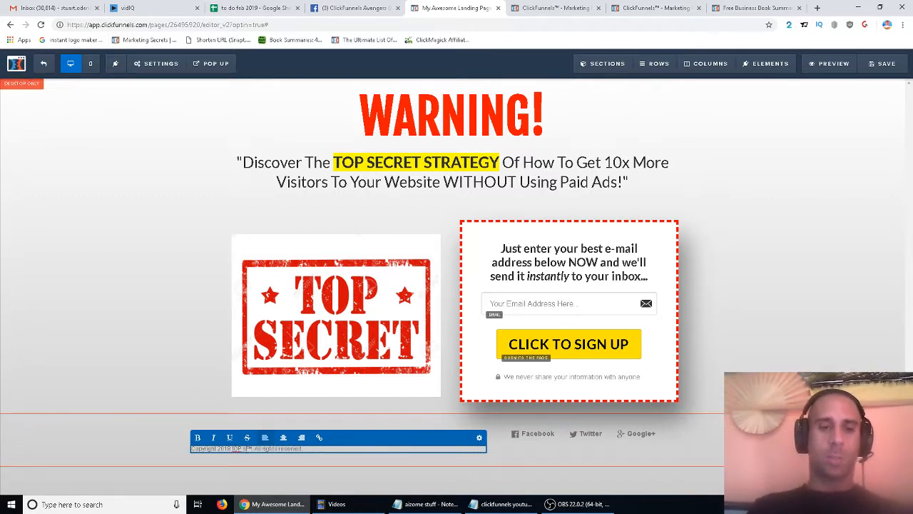
text(Top Se)
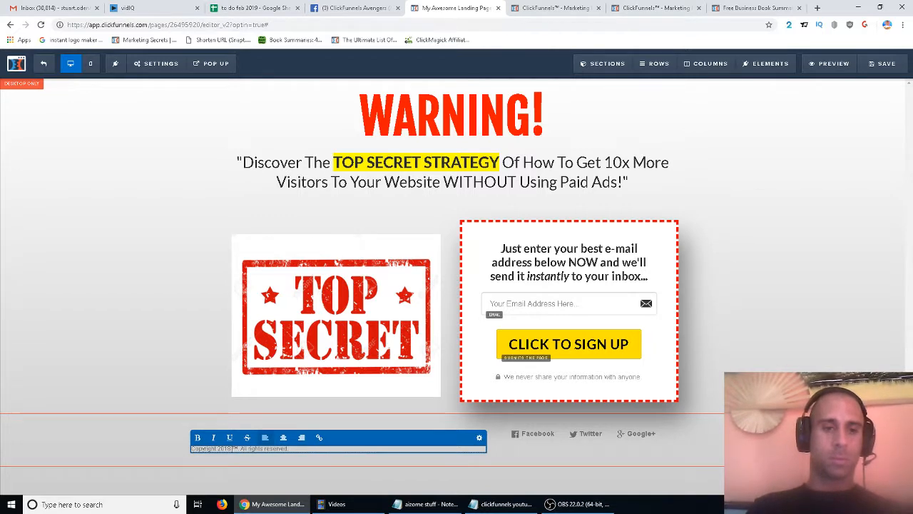
text(cret Funnels)
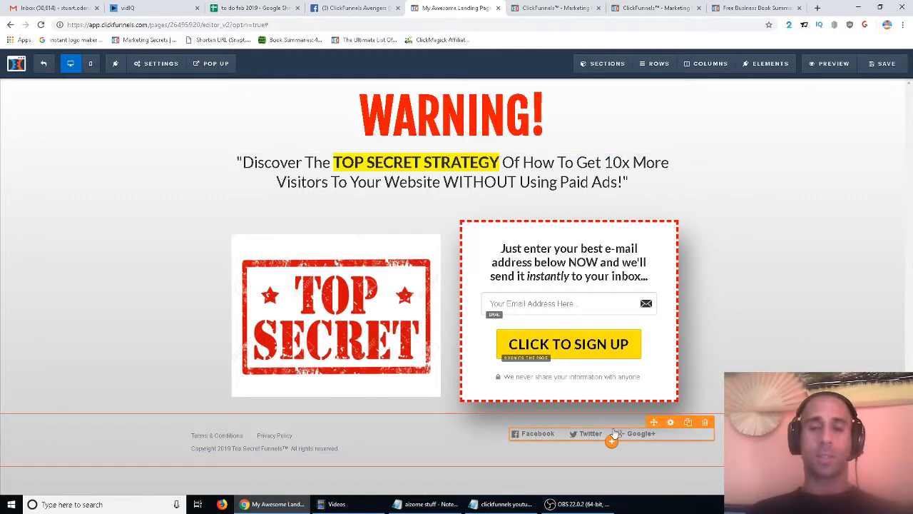
click(706, 425)
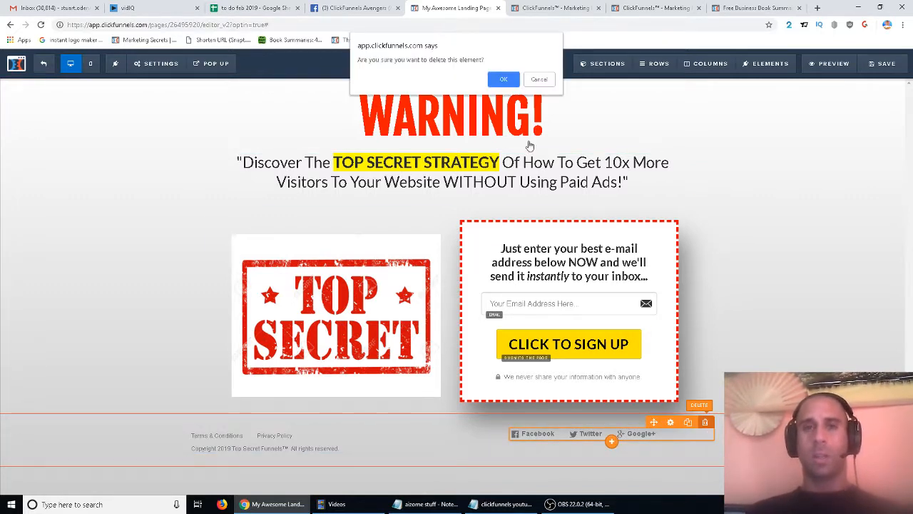
click(503, 80)
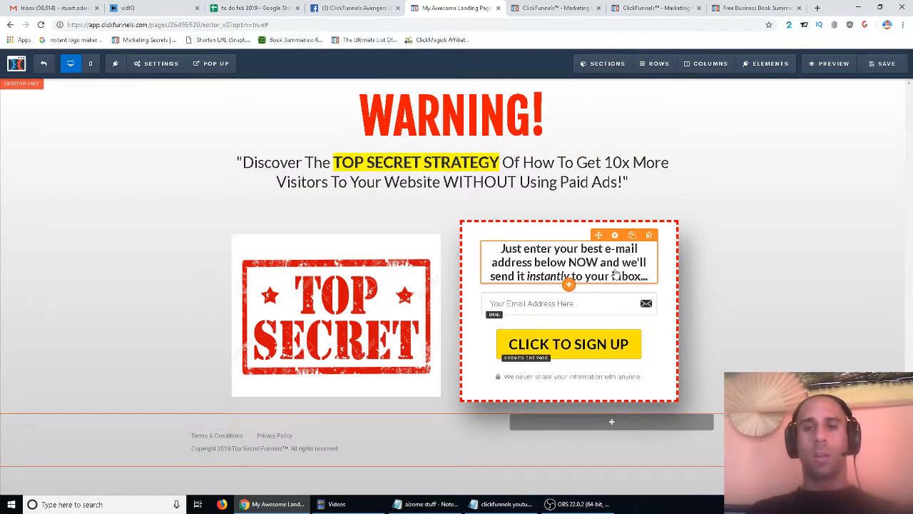
Check the email input's settings and the action assigned to the sign-up button
click(596, 306)
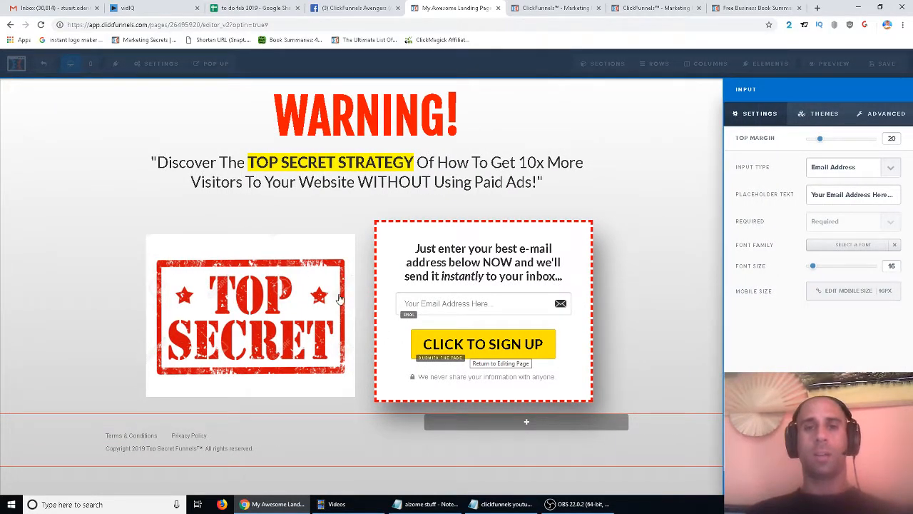
click(499, 349)
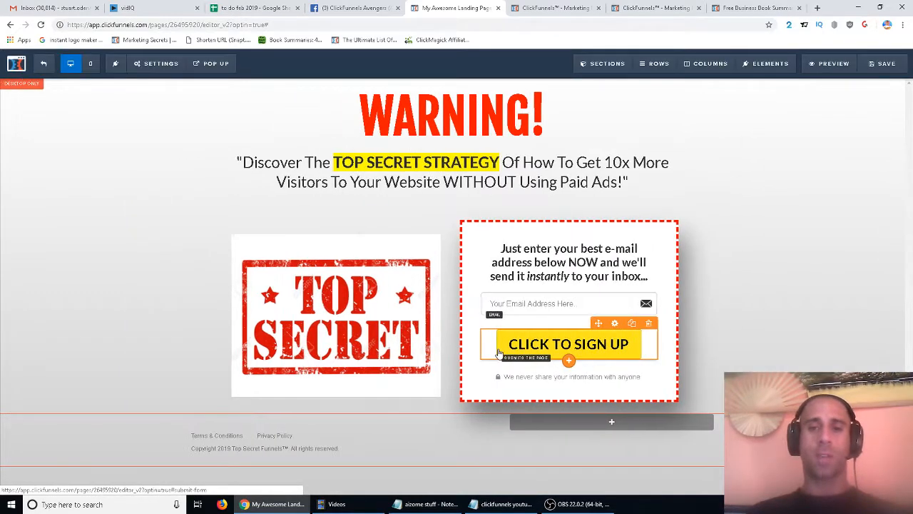
click(548, 345)
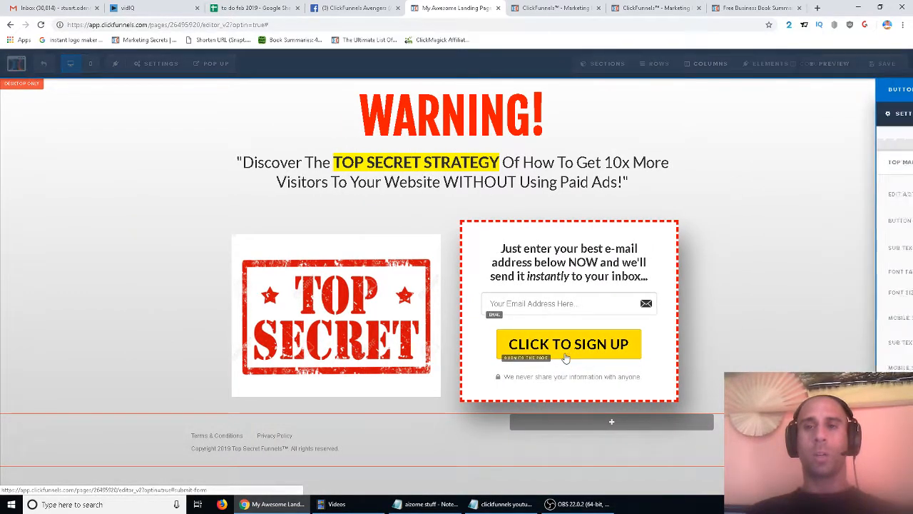
click(858, 174)
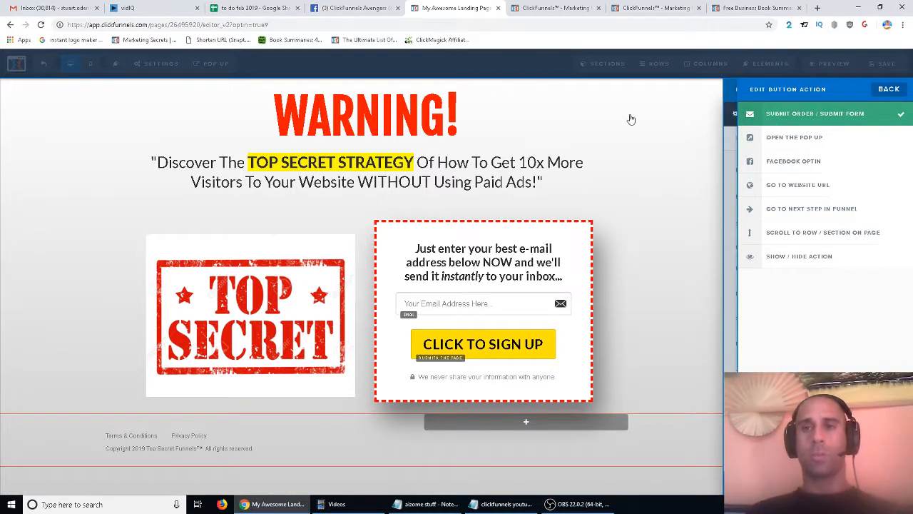
click(589, 154)
click(590, 155)
Set the page's digital asset to "The Fifty Million Dollar Shared Funnel Library" and the affiliate badge to Hide
mouse_move(161, 68)
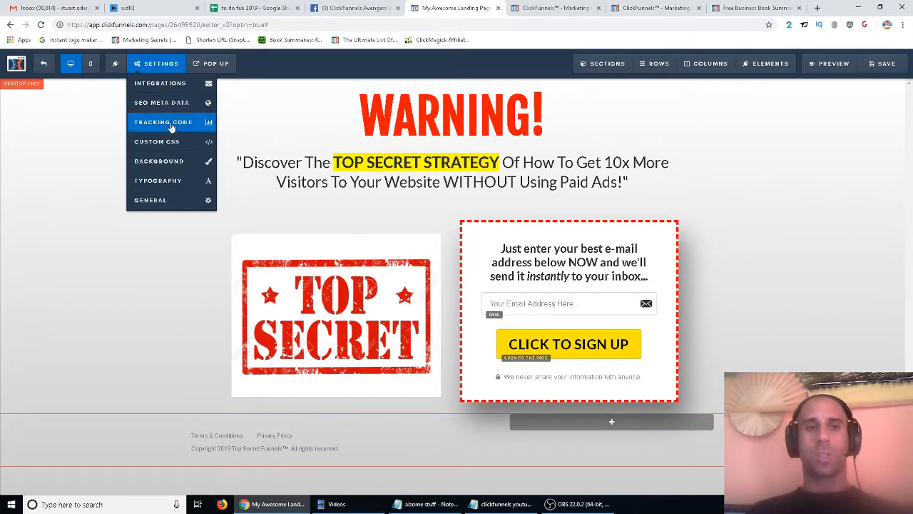
click(169, 200)
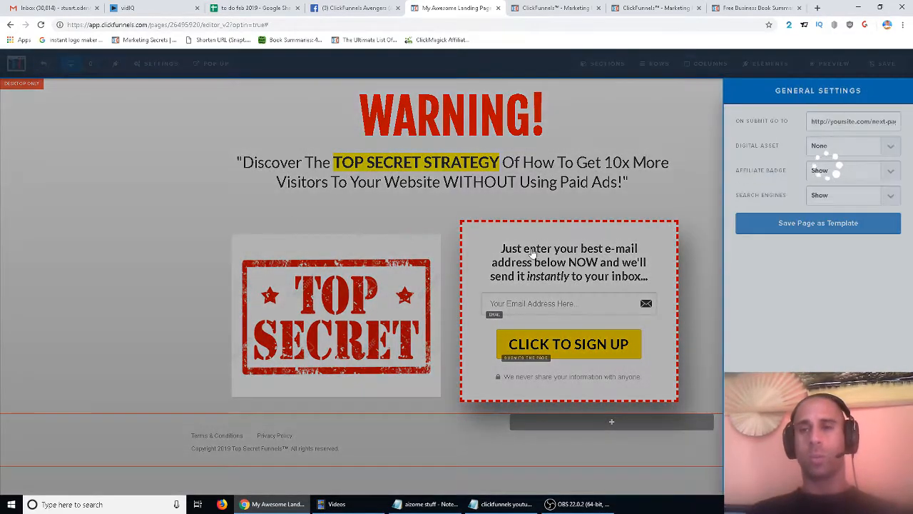
click(891, 152)
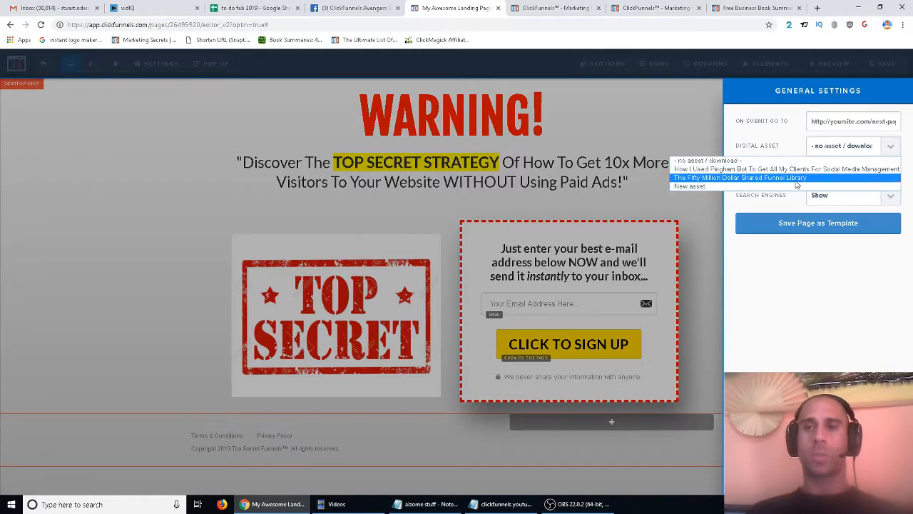
click(797, 178)
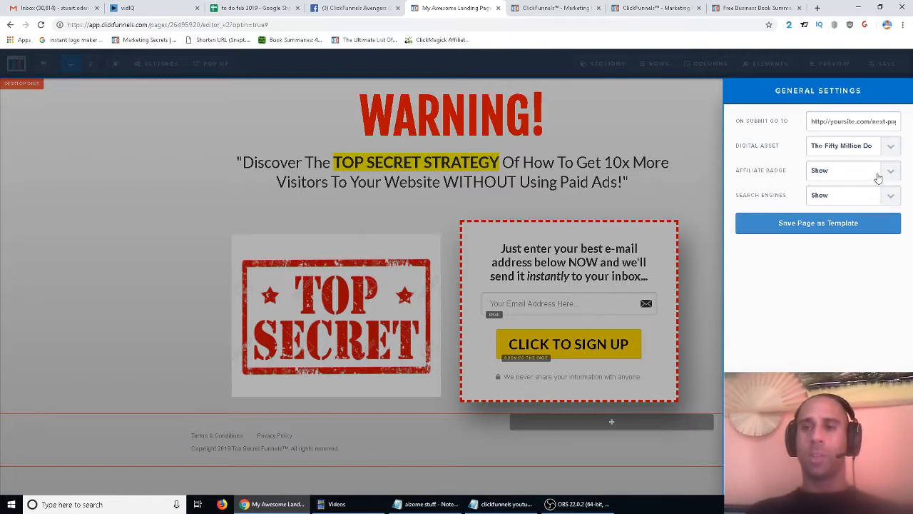
click(889, 173)
click(850, 185)
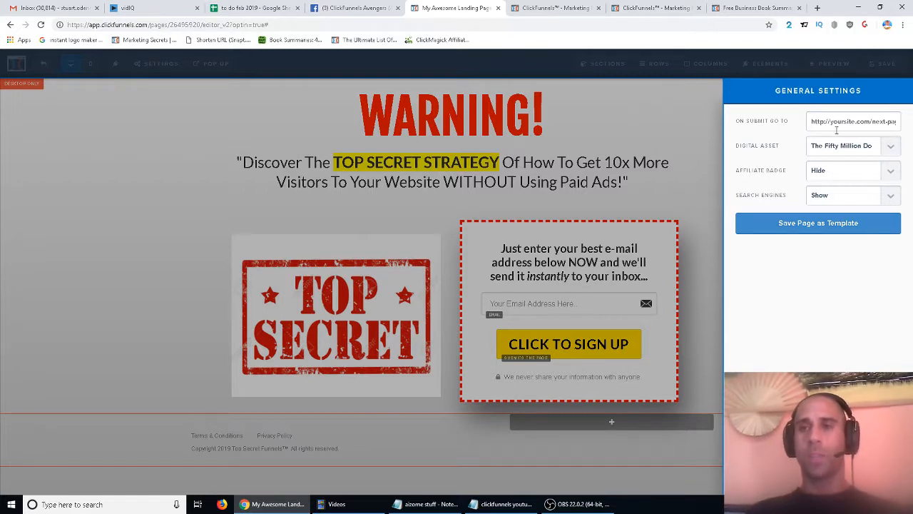
click(896, 122)
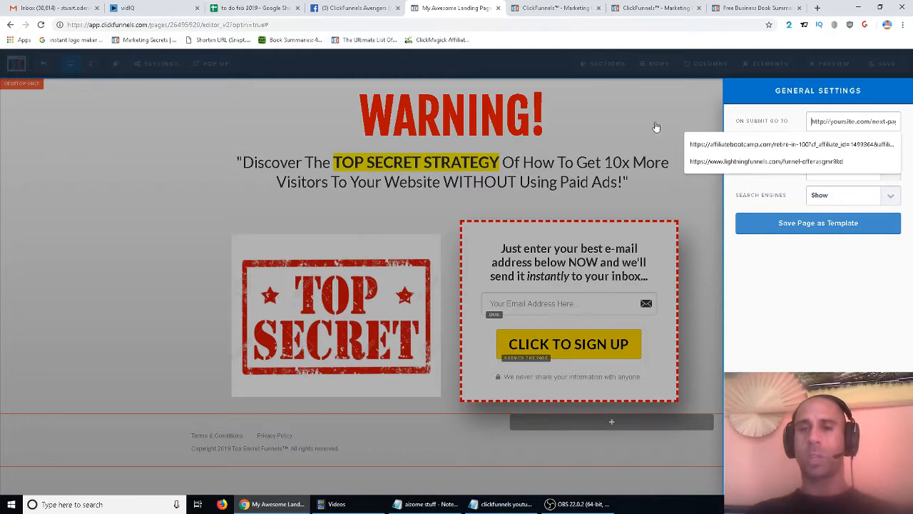
click(632, 114)
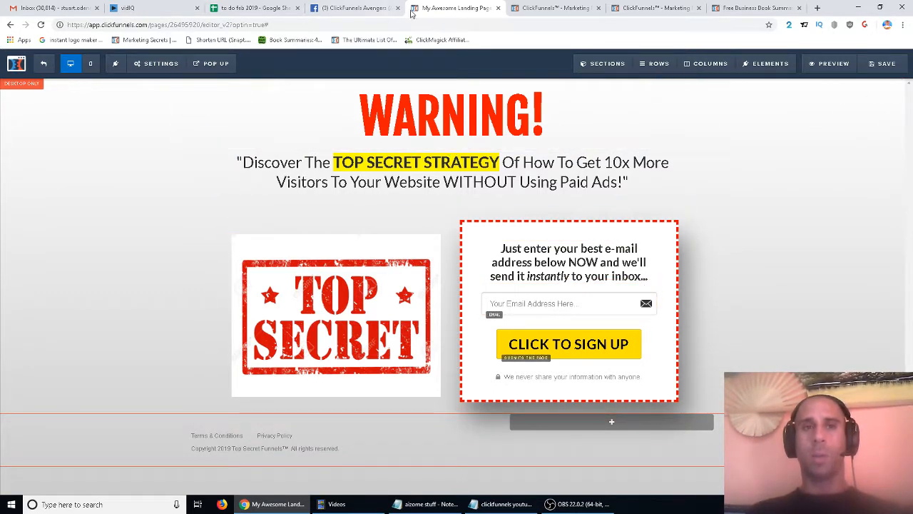
Look at the account's digital assets list and the fields of the form for adding a new digital asset
click(575, 8)
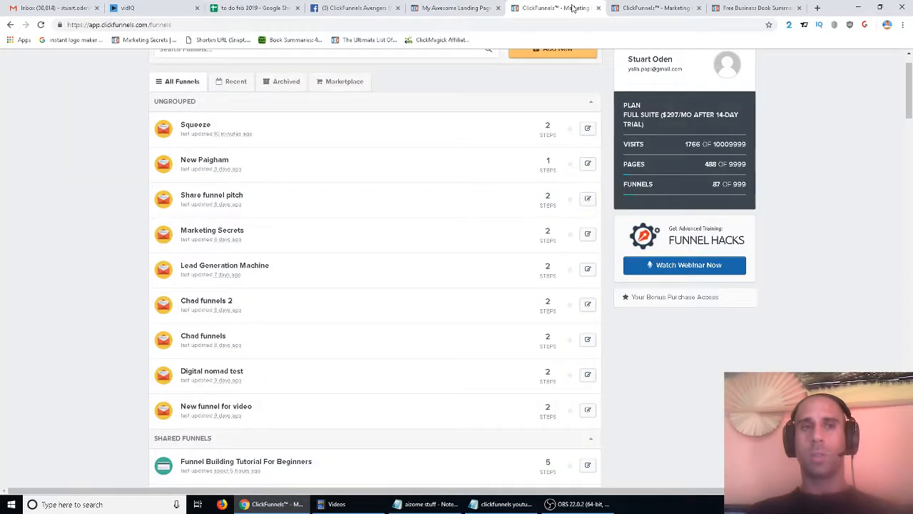
scroll(864, 131, up, 1)
click(880, 61)
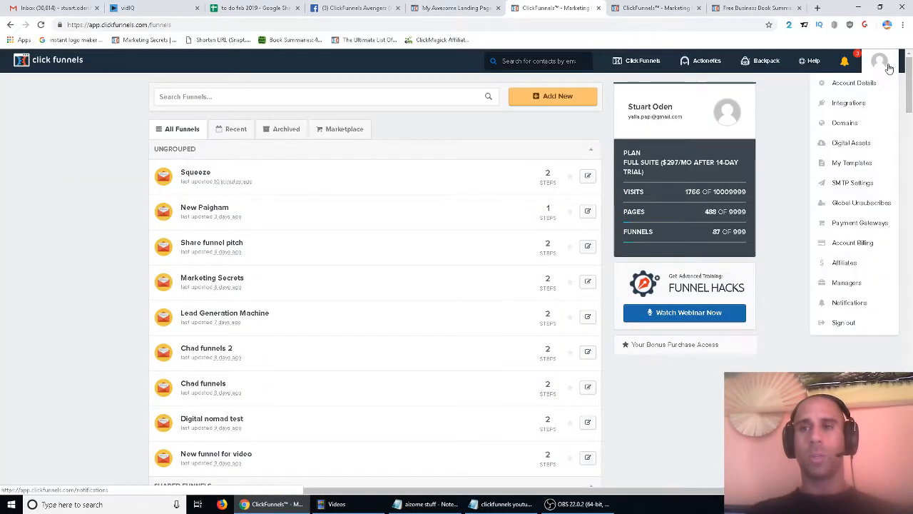
click(860, 150)
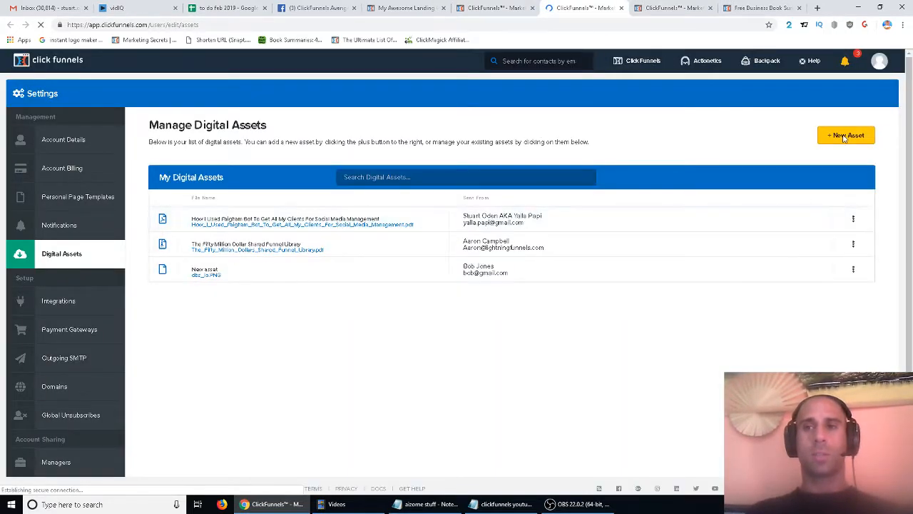
click(844, 138)
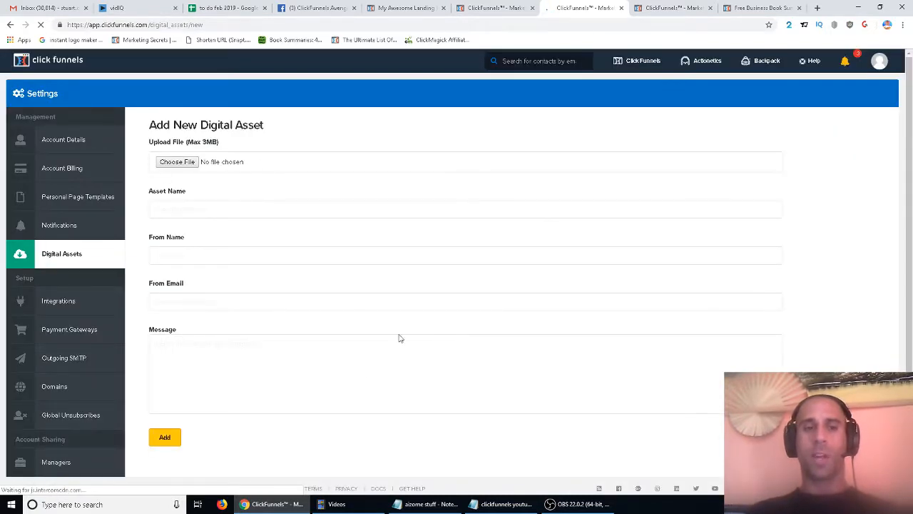
click(241, 382)
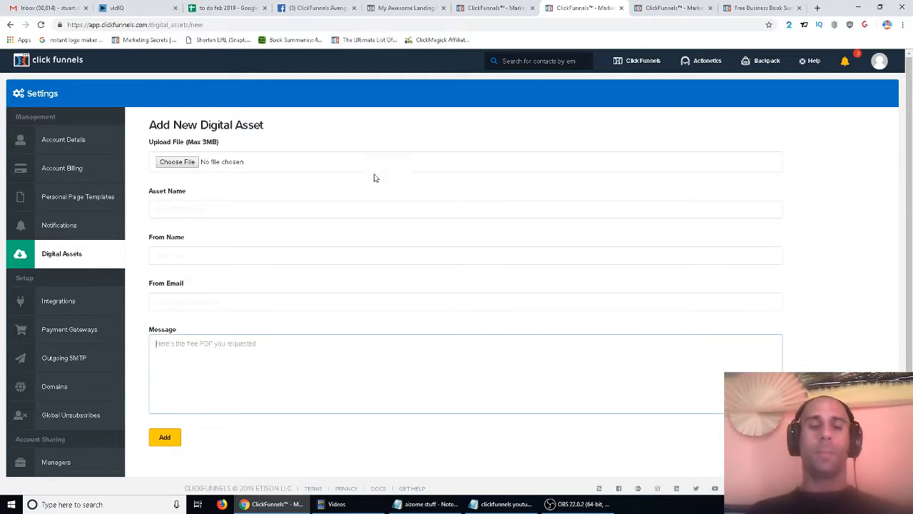
click(204, 362)
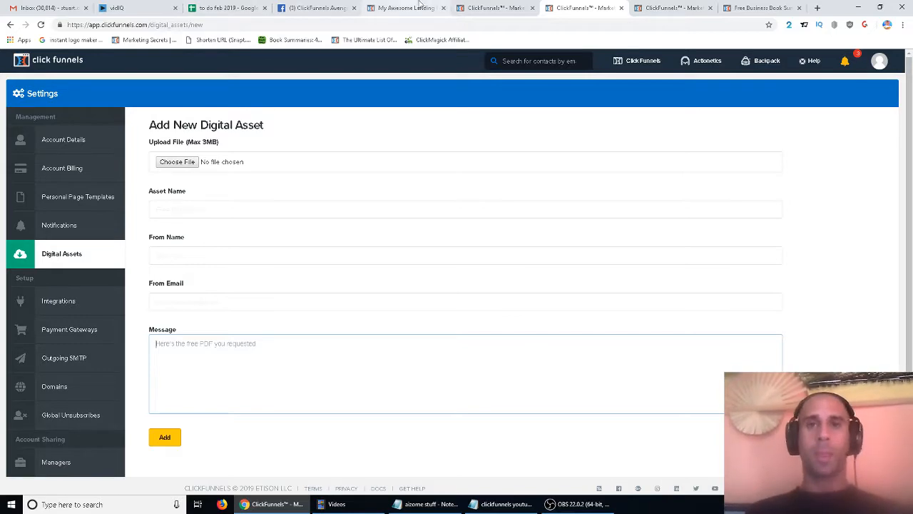
Return to the landing page editor and set the page's SEO title to "GET YOUR FREE ELITE MARKETING STRATEGIES"
click(460, 8)
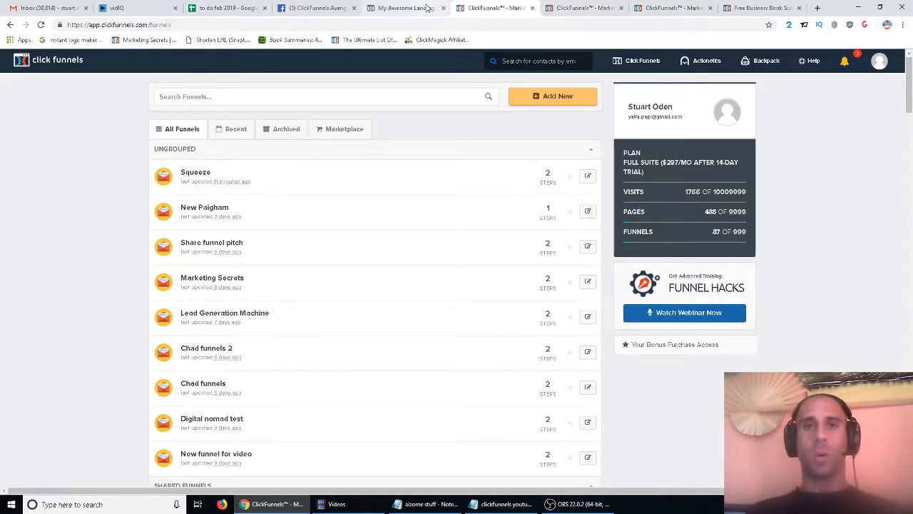
click(429, 7)
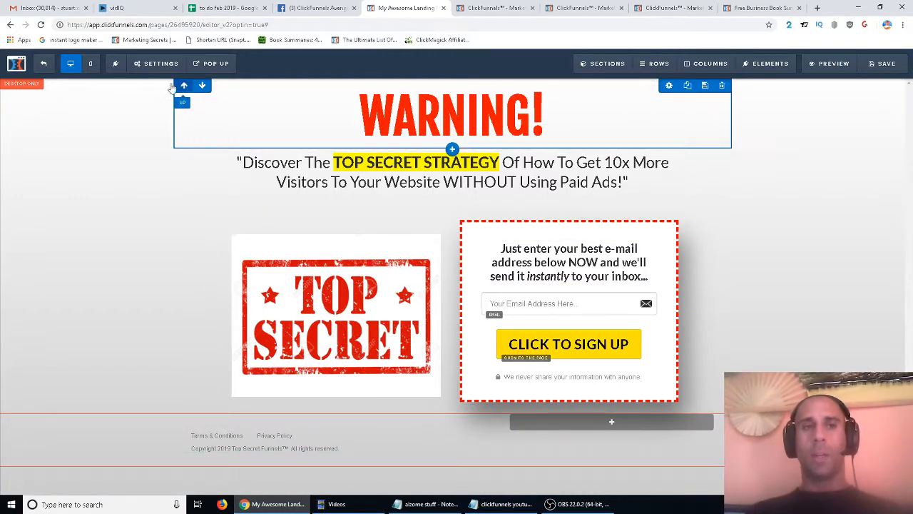
click(157, 64)
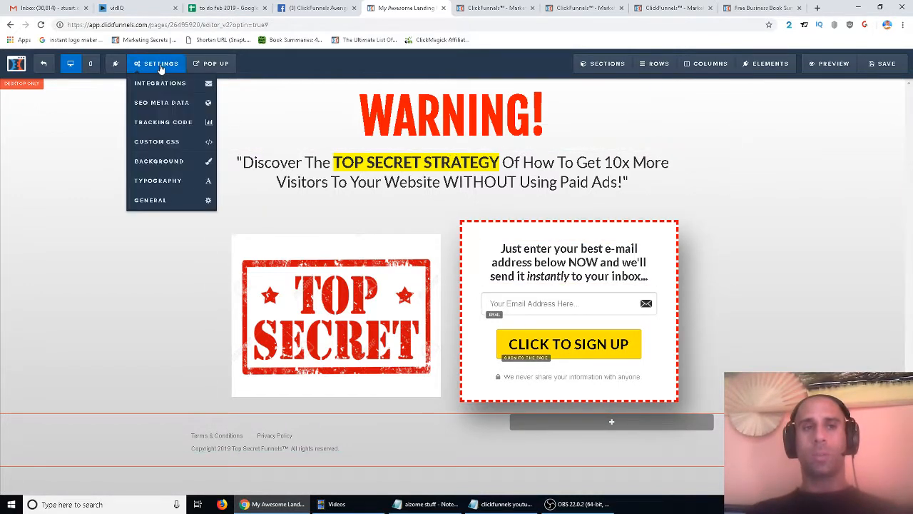
click(153, 107)
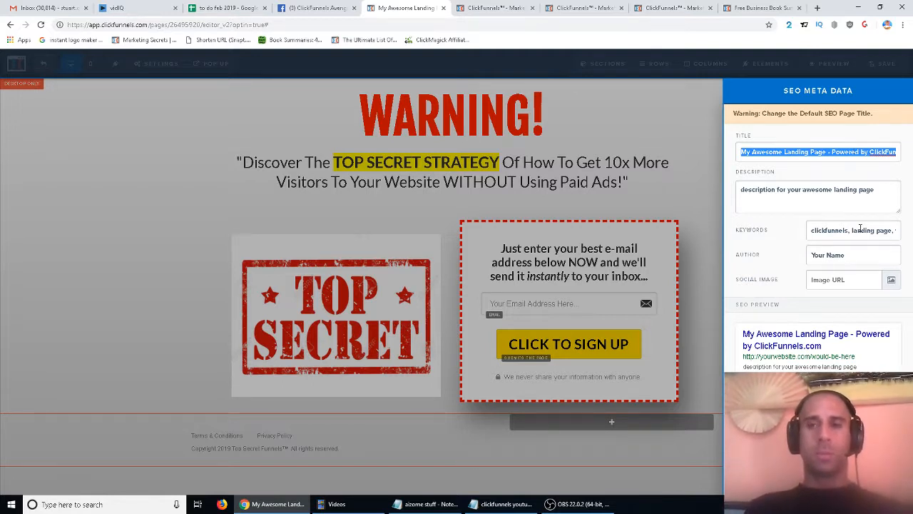
text(GET YOUR )
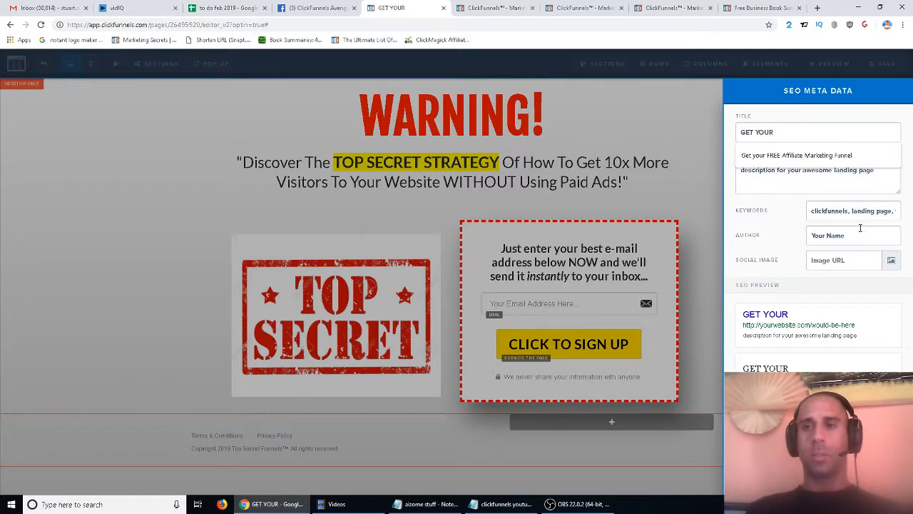
text(FREE PDF)
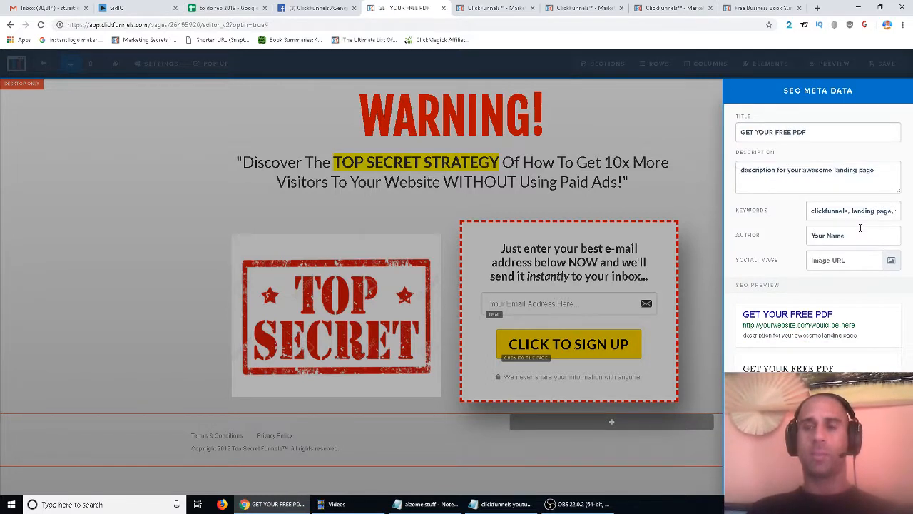
key(BackSpace)
key(BackSpace)
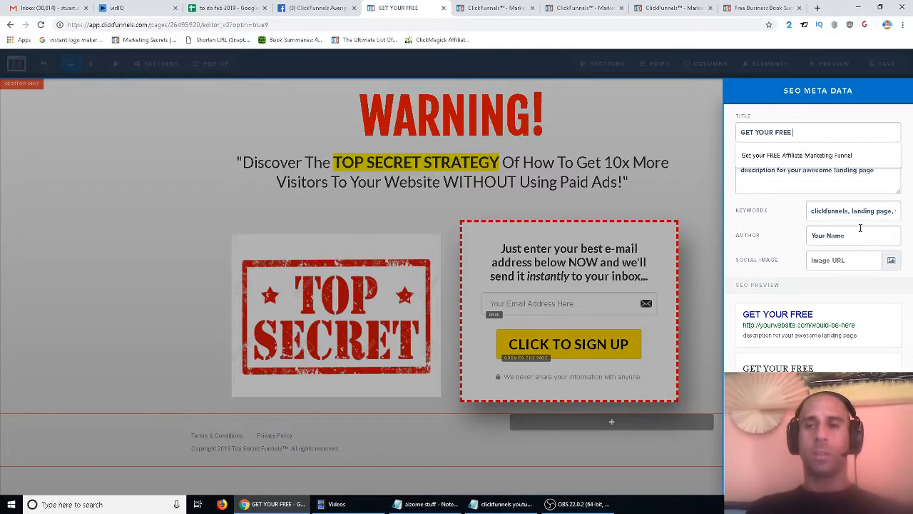
text(ELITE MA)
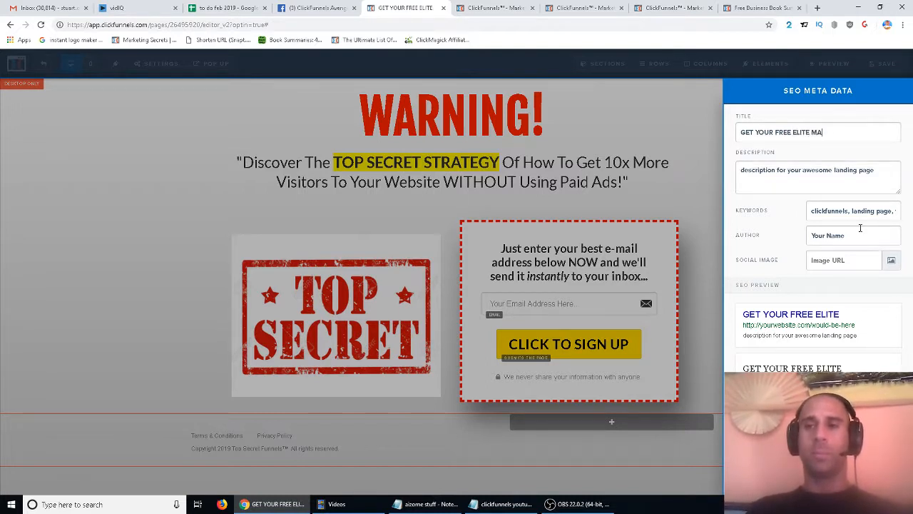
text(RKETING STRATEGIES)
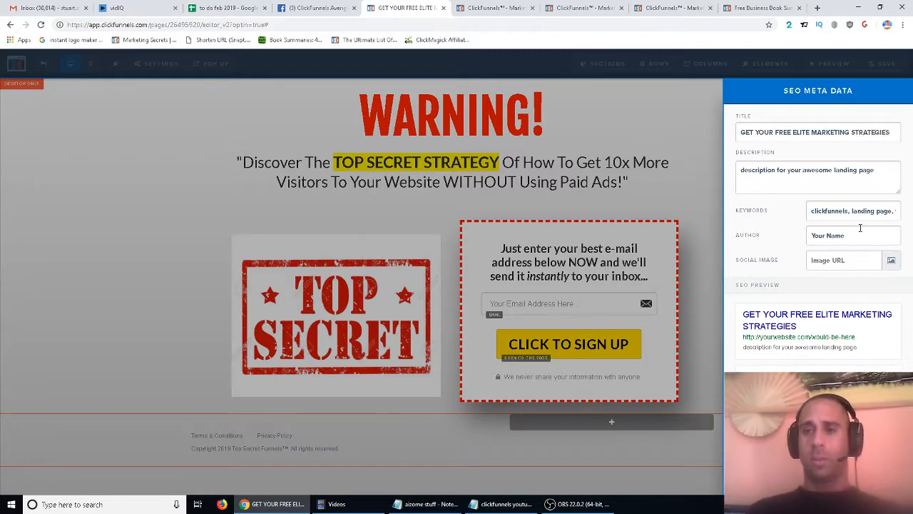
Clear the placeholder text from the page's SEO description, ready for a new description
drag(875, 170, 717, 178)
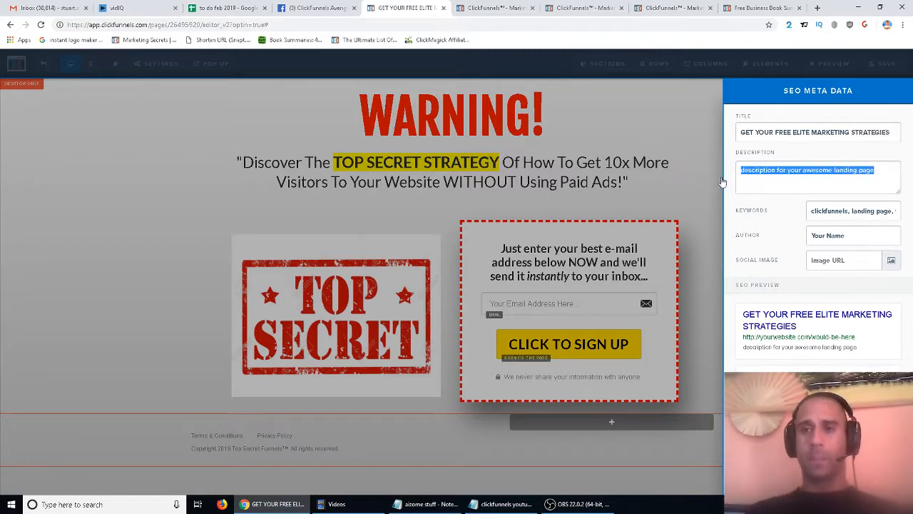
key(BackSpace)
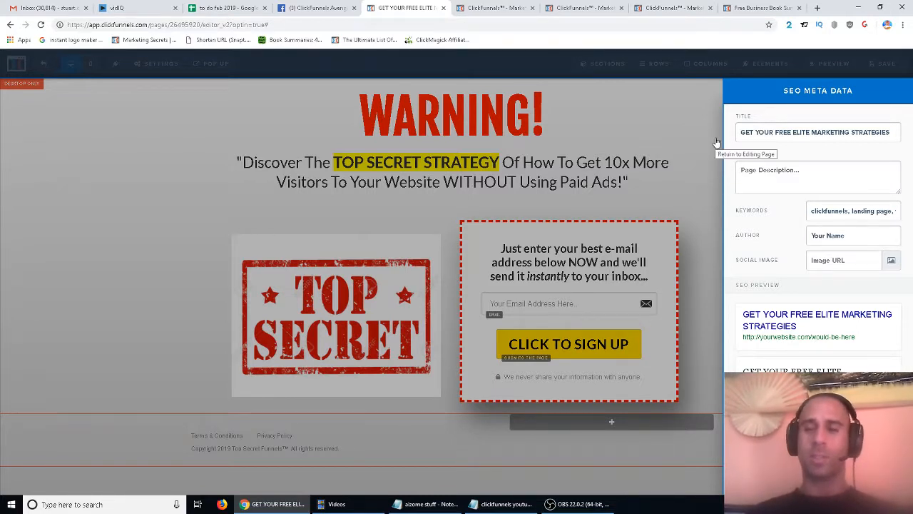
triple_click(751, 130)
click(770, 179)
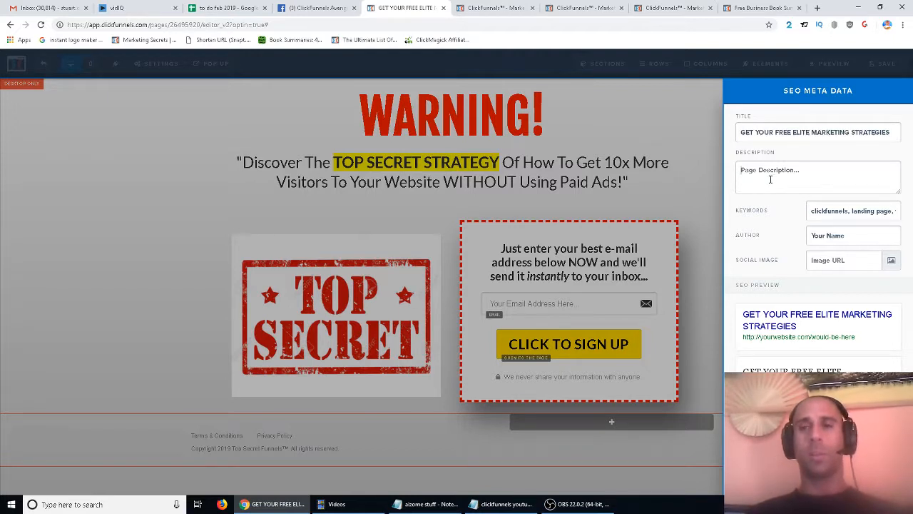
text(fUCK YOU)
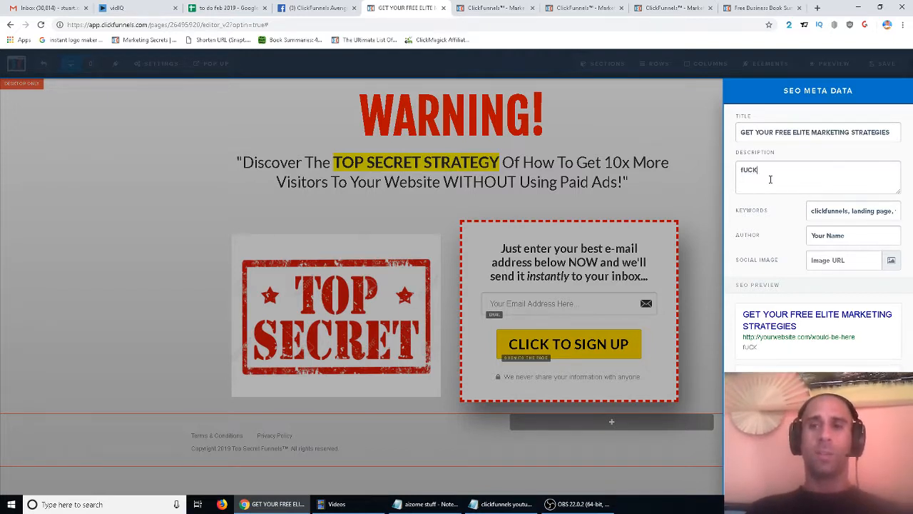
key(BackSpace)
key(BackSpace)
key(BackSpace)
key(BackSpace)
key(BackSpace)
key(BackSpace)
key(BackSpace)
key(BackSpace)
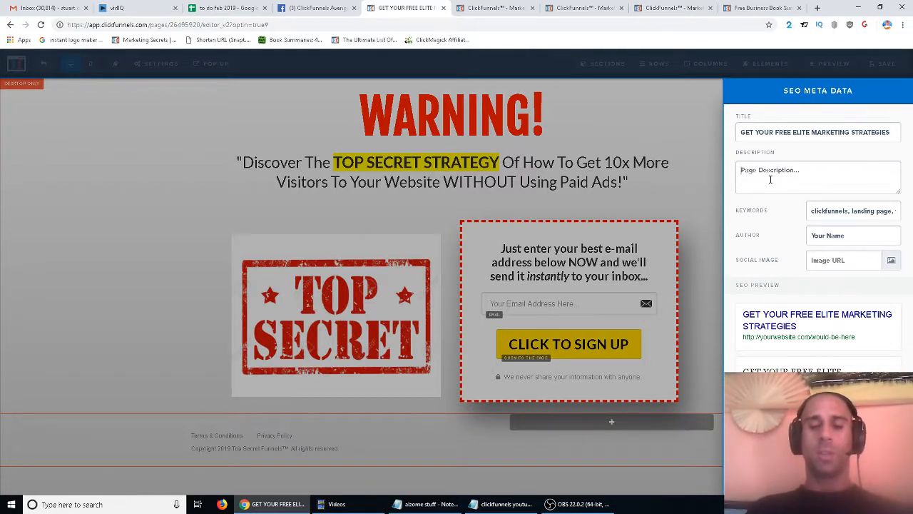
Begin the SEO description with "In this amazing 50+ page report, we give you the EXACT strategies that"
text(In this )
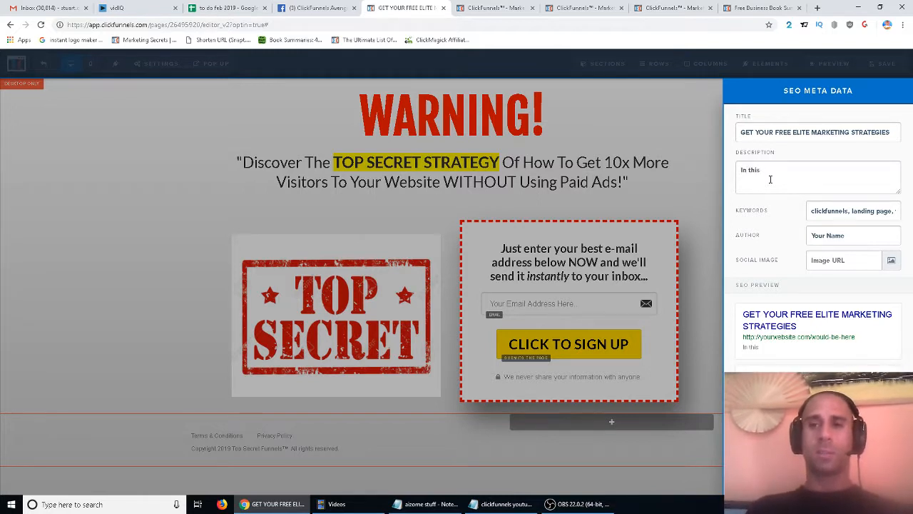
text(amazing 50)
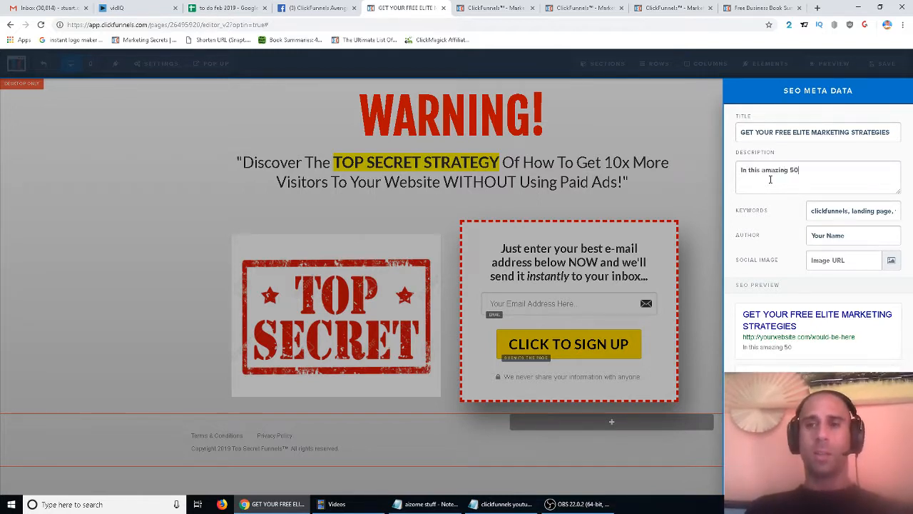
text(+ page report)
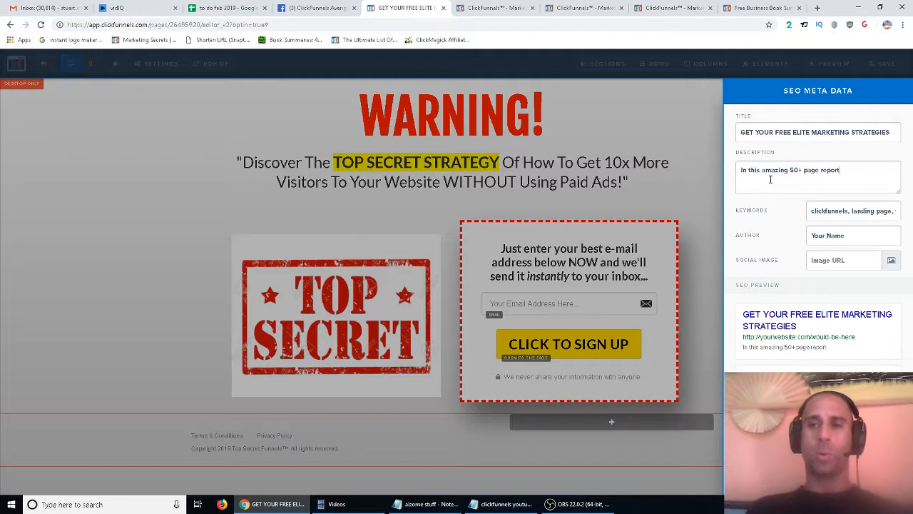
text(, we give you th)
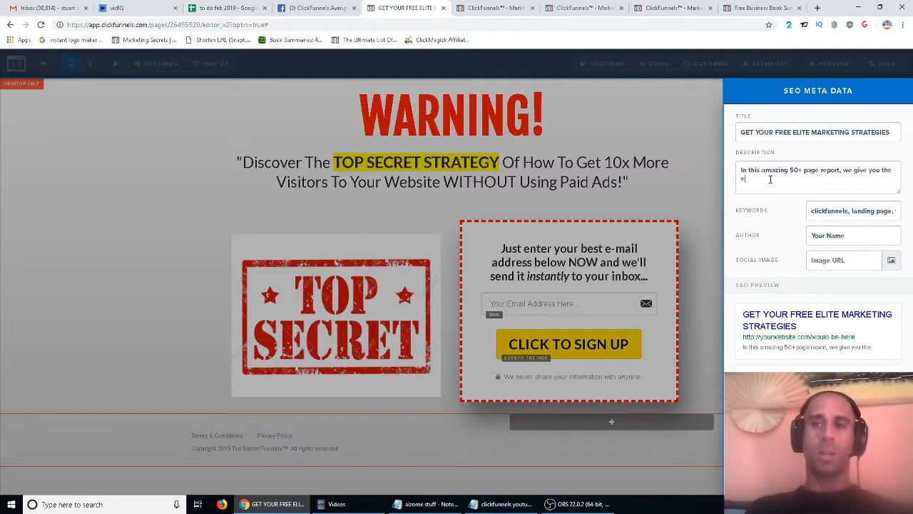
text(e EXACT )
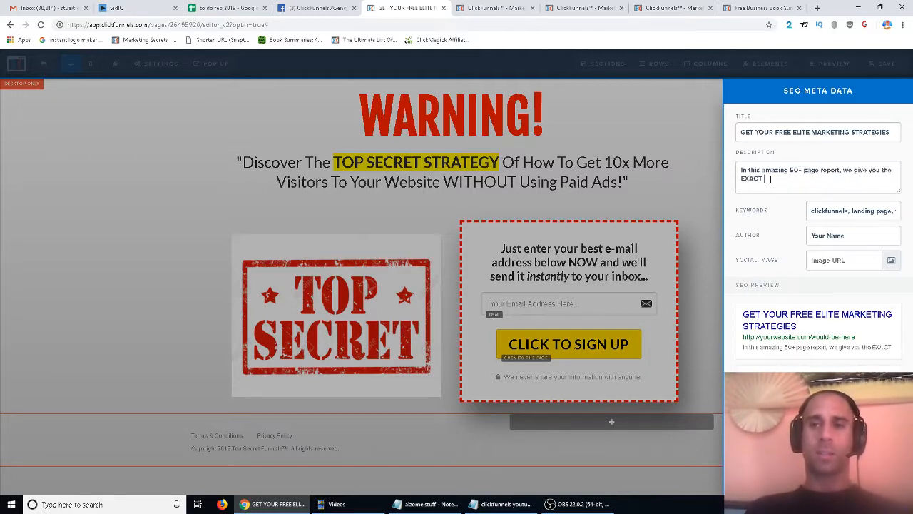
text(strategies that )
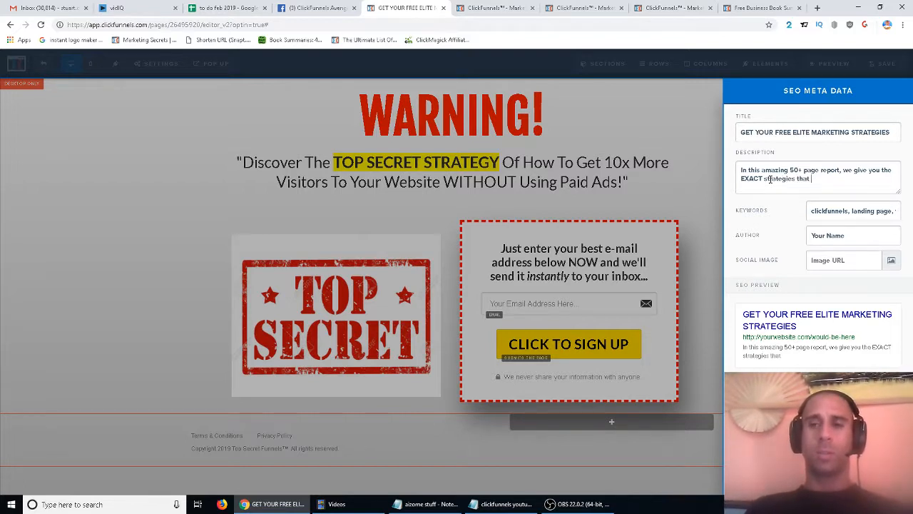
Complete the SEO description with "top level marketers like Grant Cardone and Tony Robbins use to maximize their revenue WITHOUT using paid ads!"
text(top level marketers like )
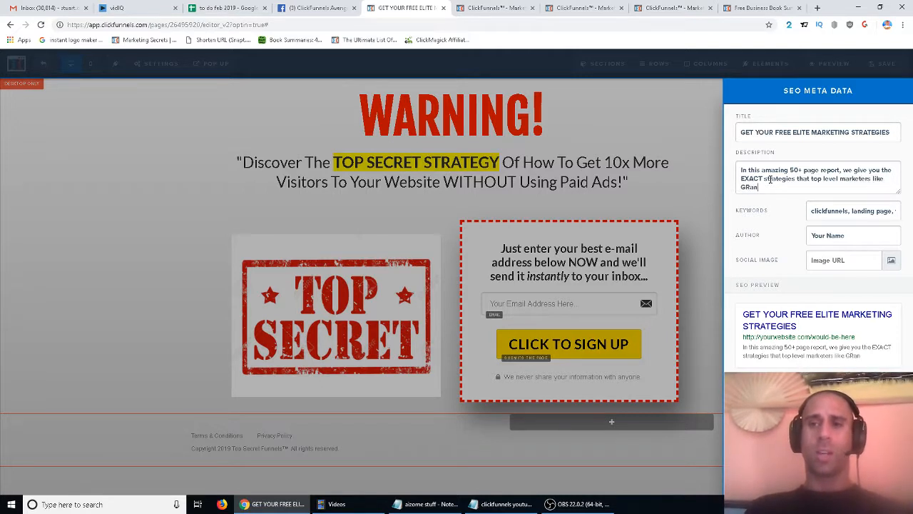
text(Grant )
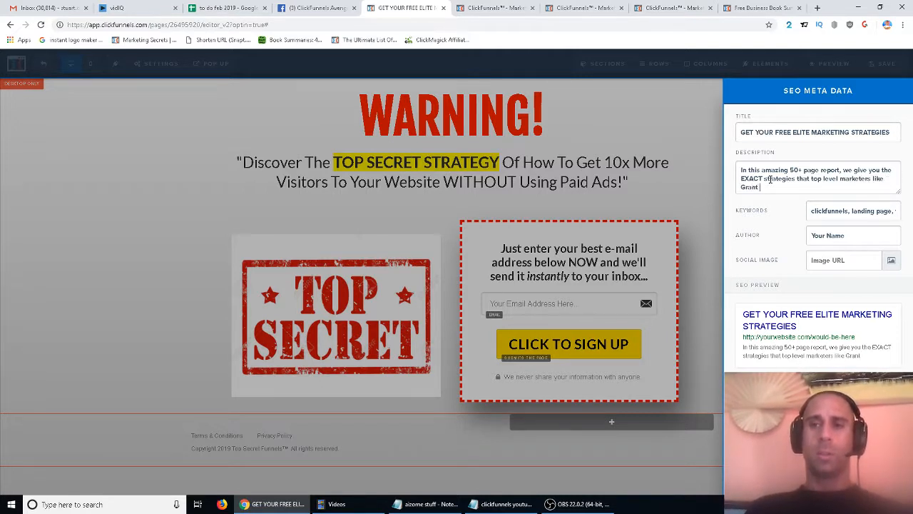
text(Cardone and Tony Rob)
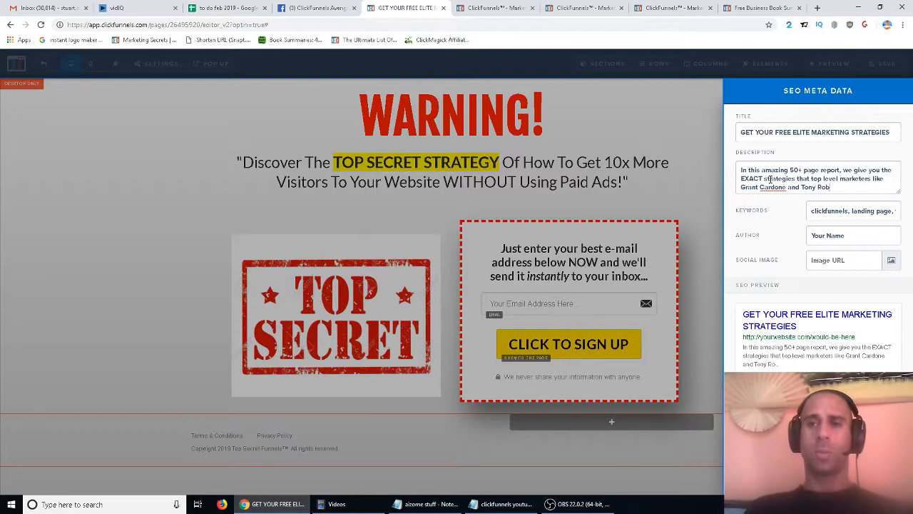
text(bins use to 10x)
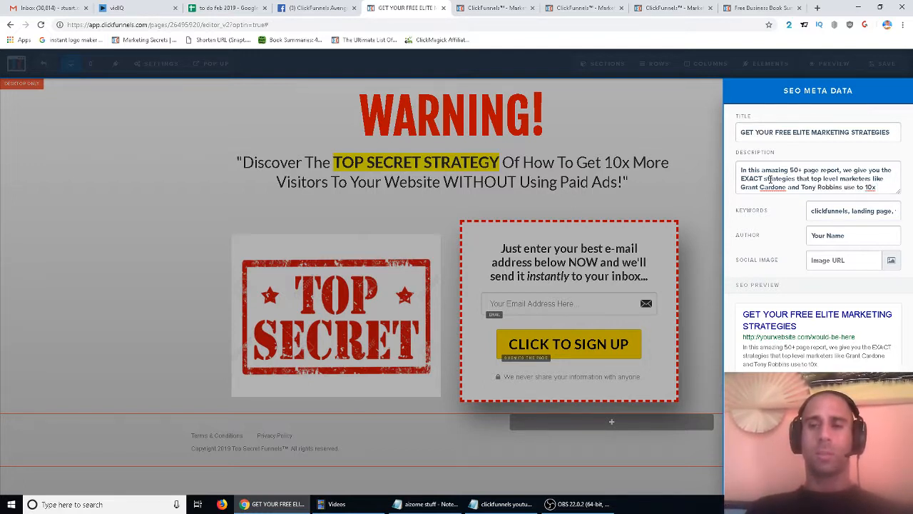
key(BackSpace)
key(BackSpace)
key(BackSpace)
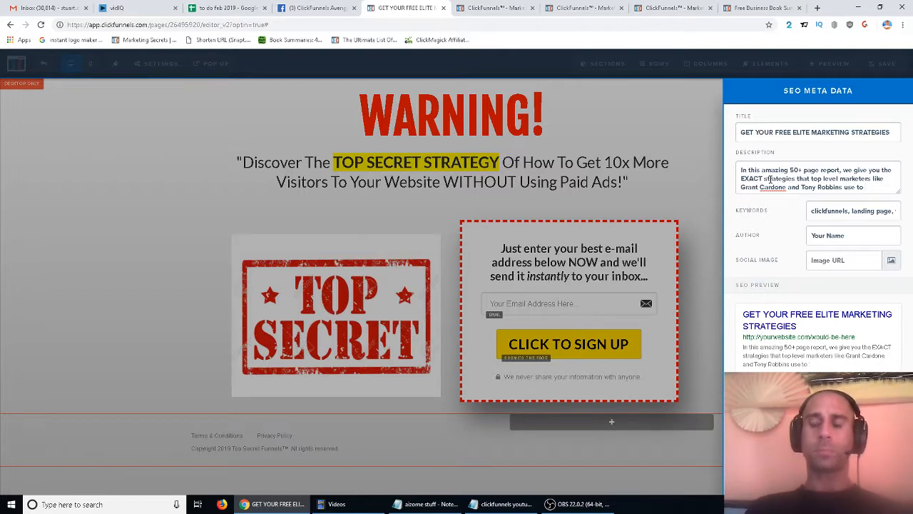
text(maximize their)
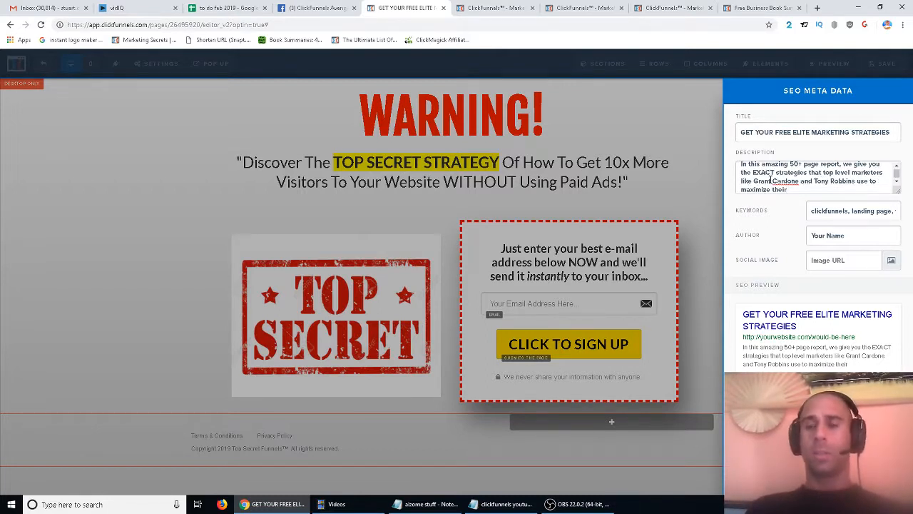
text( revenue )
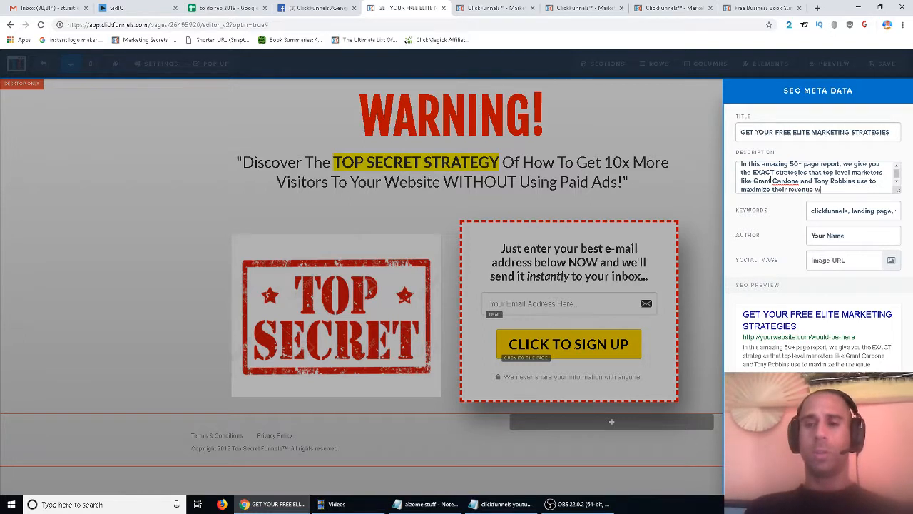
text(WITHOUT u)
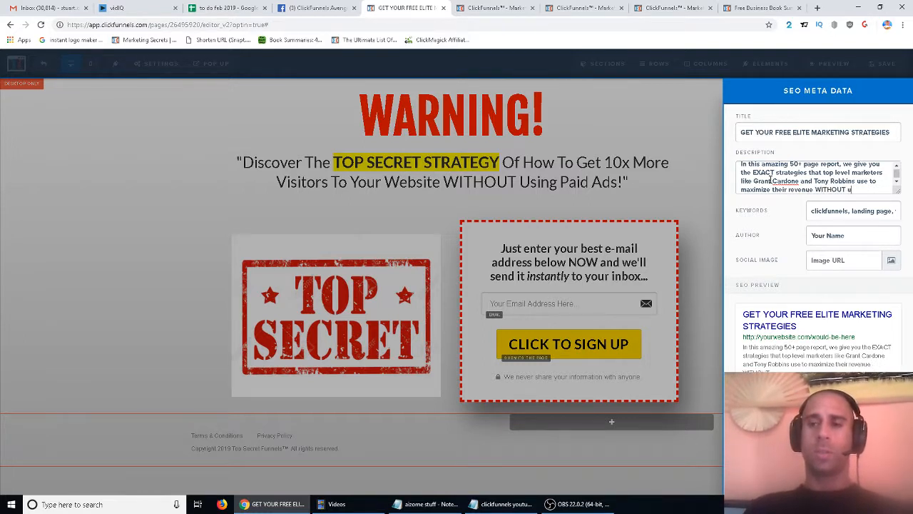
text(sing paid ads!)
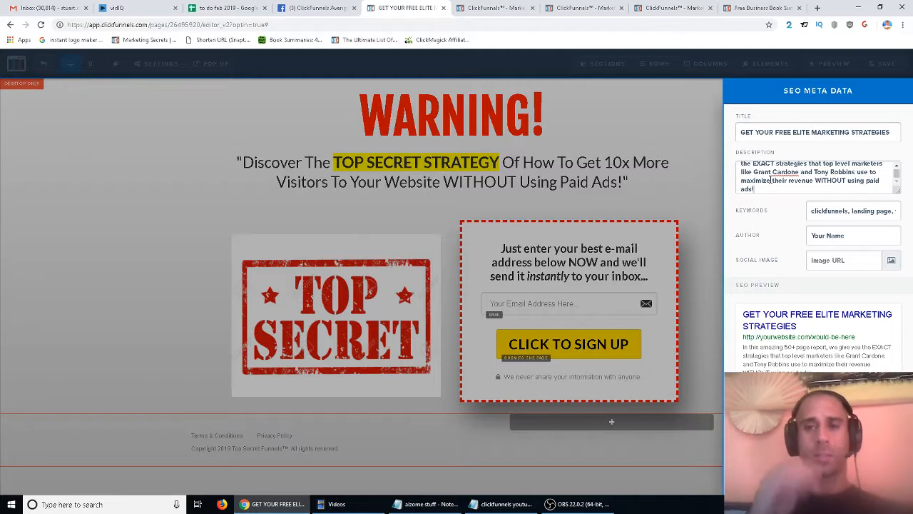